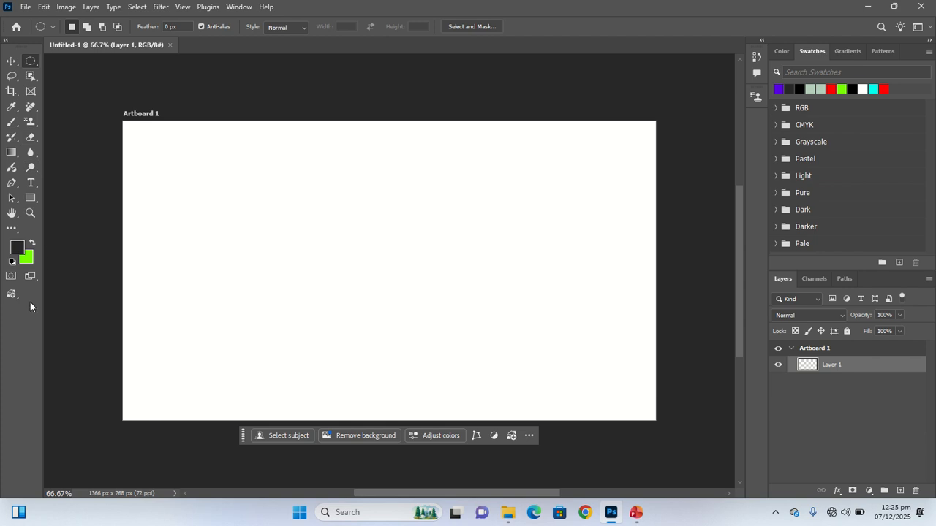
Open the blue car photo 4b14ab0c7868451baf5912779f112f40.jpg in its own document.
{"action": "left_click", "coordinate": [10, 64]}
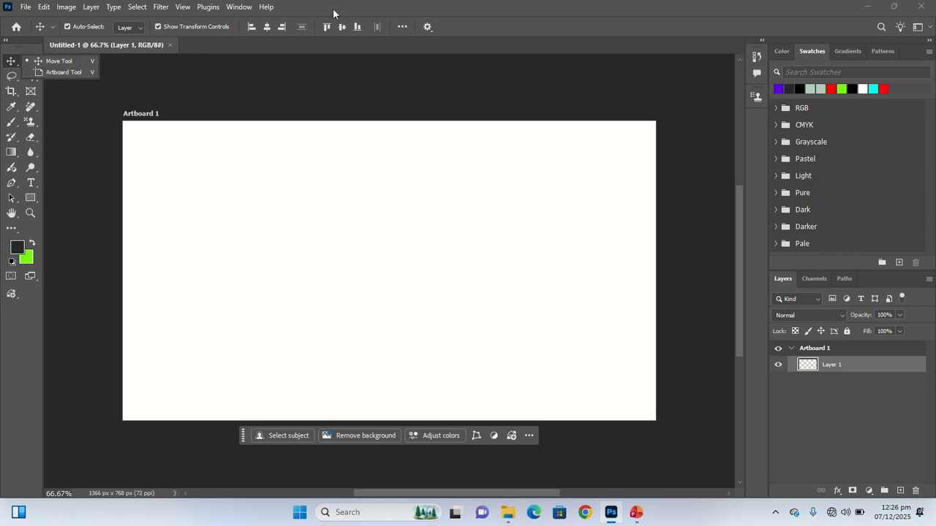
{"action": "left_click", "coordinate": [25, 7]}
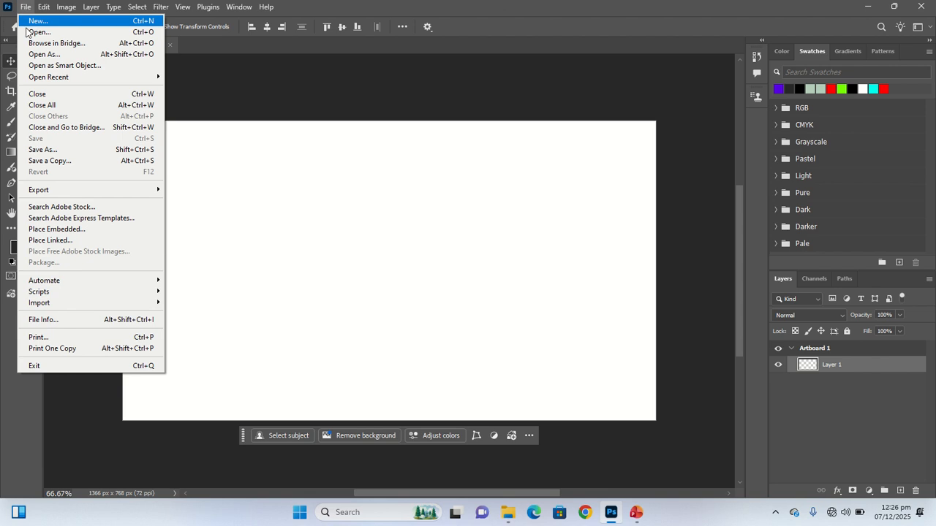
{"action": "left_click", "coordinate": [33, 33]}
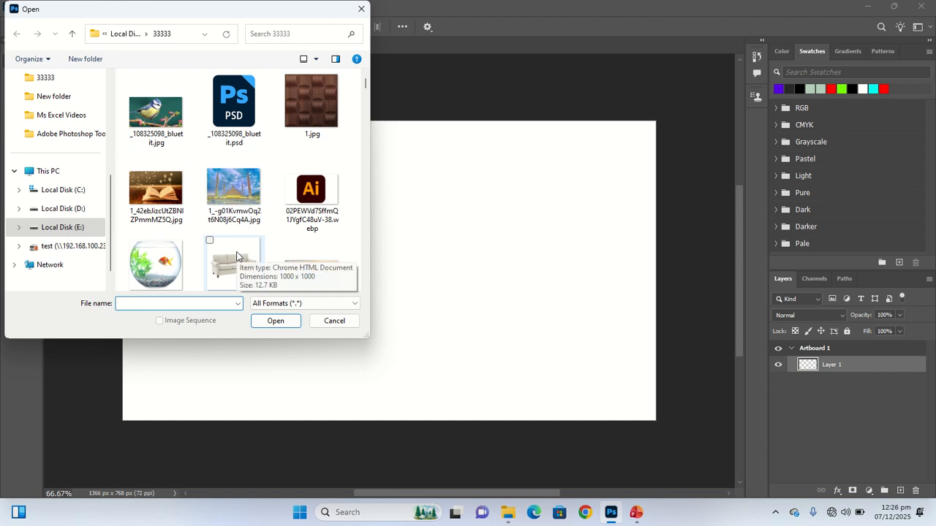
{"action": "double_click", "coordinate": [312, 279]}
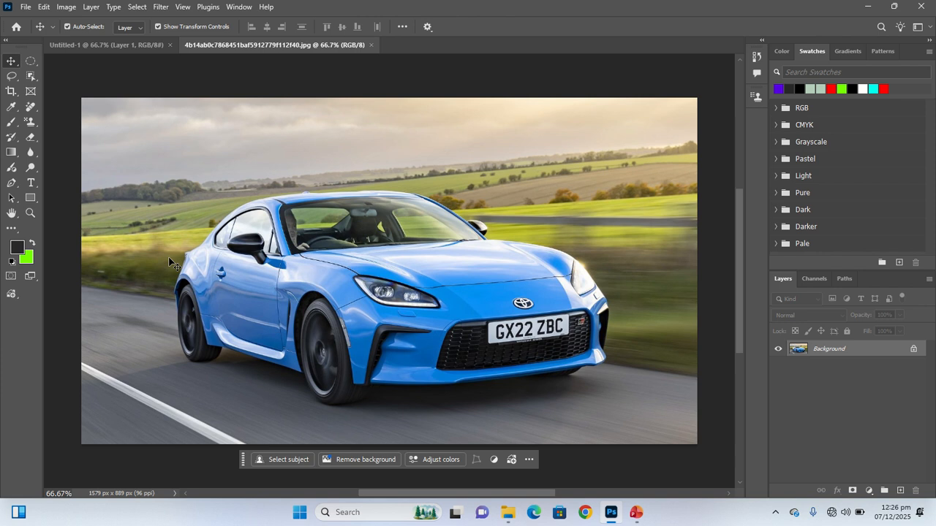
Select the rear part of the blue car with a rectangular marquee and activate the Move tool.
{"action": "left_click", "coordinate": [34, 65]}
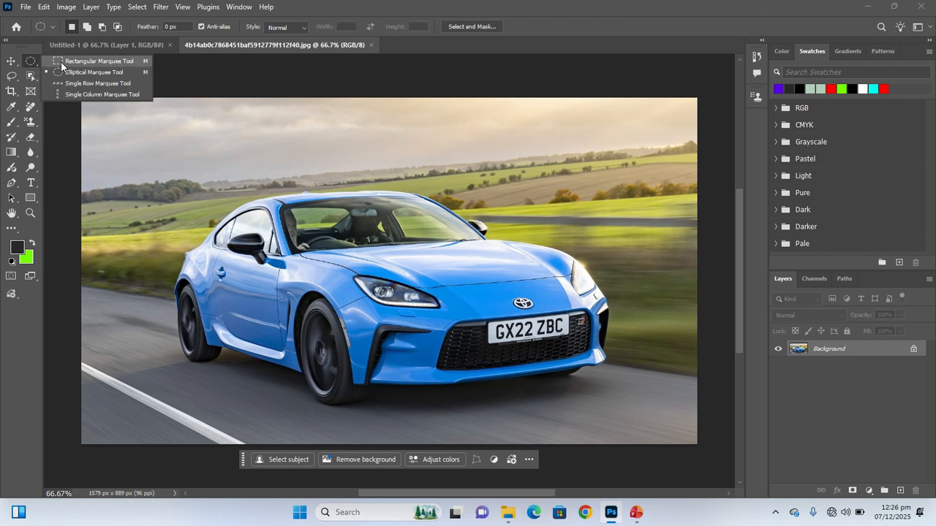
{"action": "left_click", "coordinate": [95, 63]}
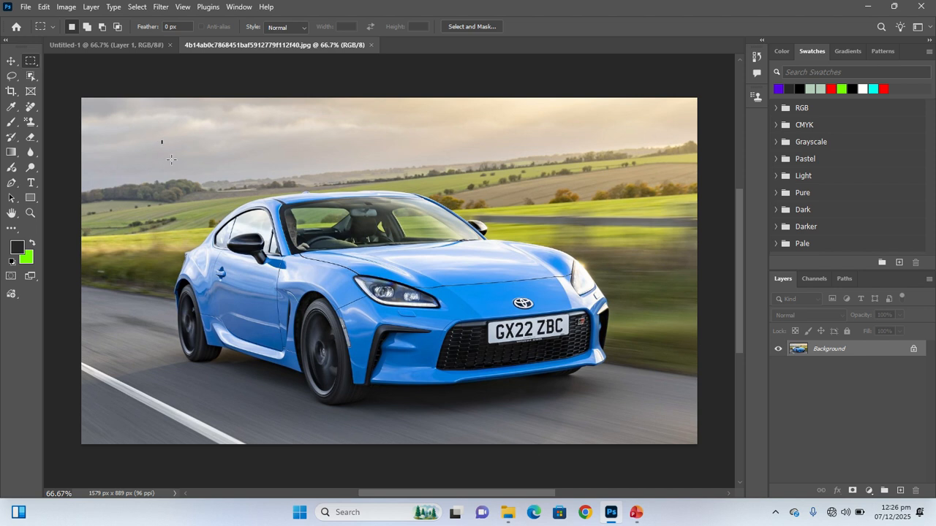
{"action": "left_click_drag", "start_coordinate": [162, 140], "coordinate": [349, 410]}
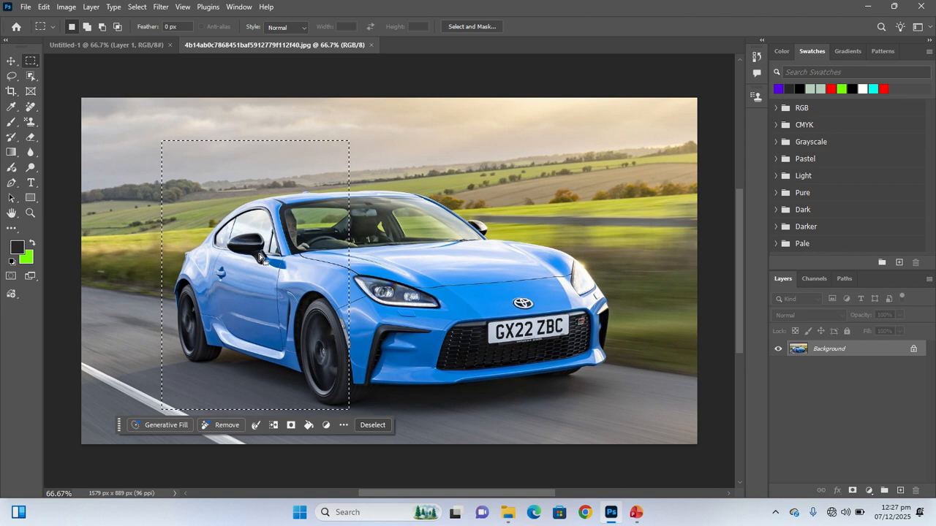
{"action": "left_click", "coordinate": [124, 45]}
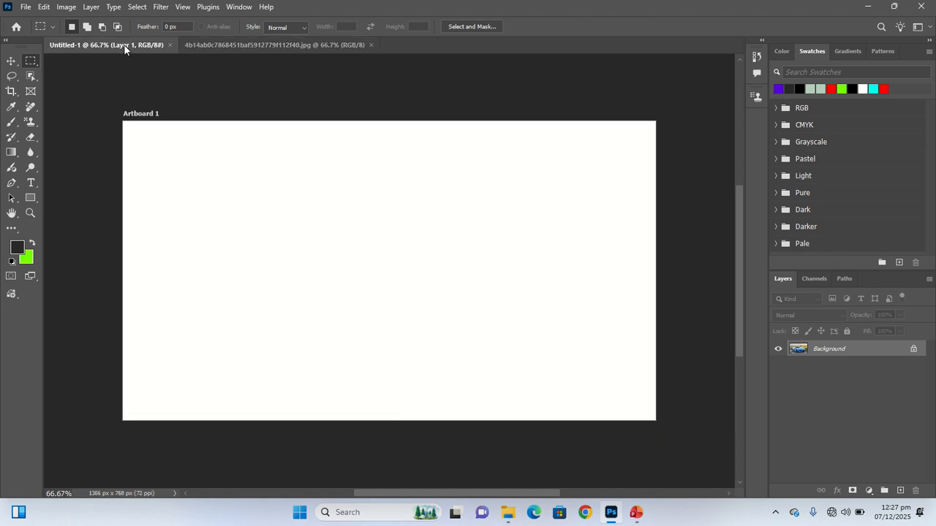
{"action": "left_click", "coordinate": [234, 48]}
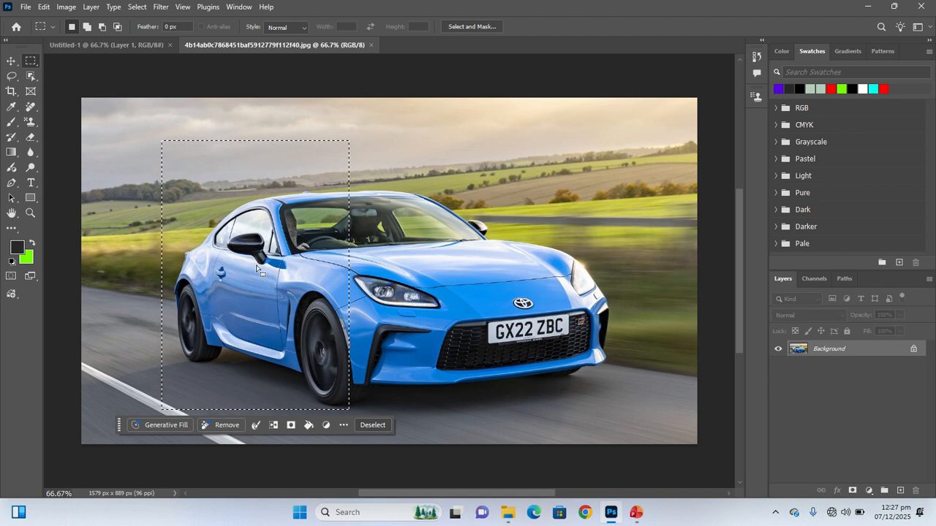
{"action": "left_click", "coordinate": [9, 62]}
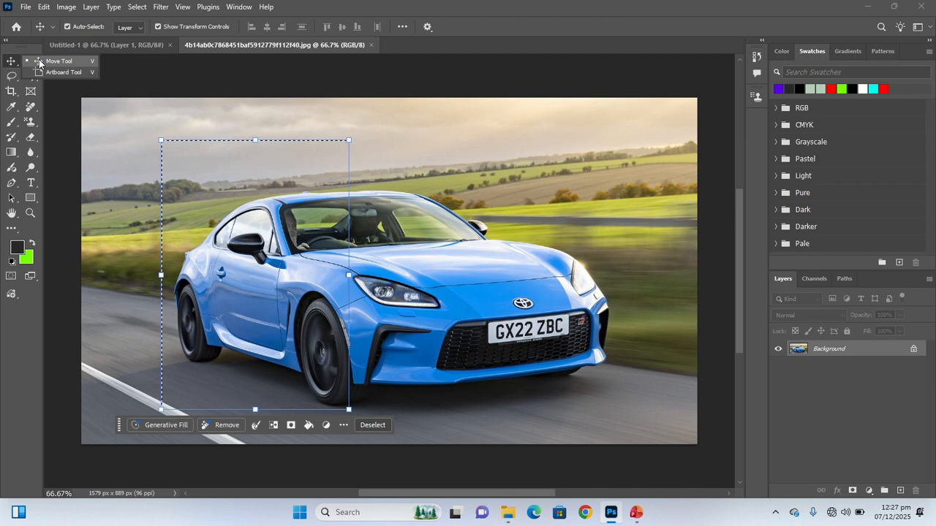
{"action": "left_click", "coordinate": [39, 62]}
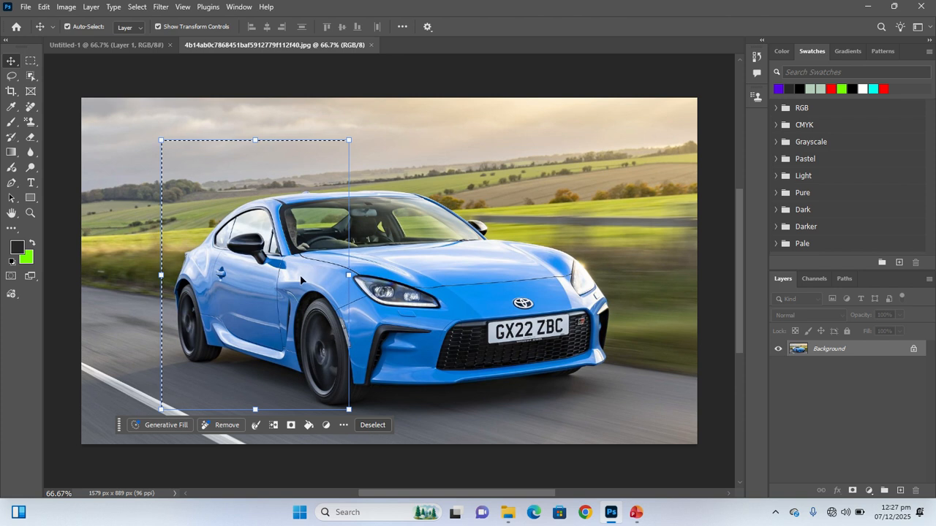
Try resizing the selected part of the car with Free Transform and undo the resize.
{"action": "key", "text": "ctrl+t"}
{"action": "mouse_move", "coordinate": [350, 411]}
{"action": "left_mouse_down"}
{"action": "mouse_move", "coordinate": [381, 449]}
{"action": "mouse_move", "coordinate": [315, 314]}
{"action": "mouse_move", "coordinate": [340, 345]}
{"action": "mouse_move", "coordinate": [344, 392]}
{"action": "mouse_move", "coordinate": [359, 403]}
{"action": "left_mouse_up"}
{"action": "key", "text": "ctrl+z"}
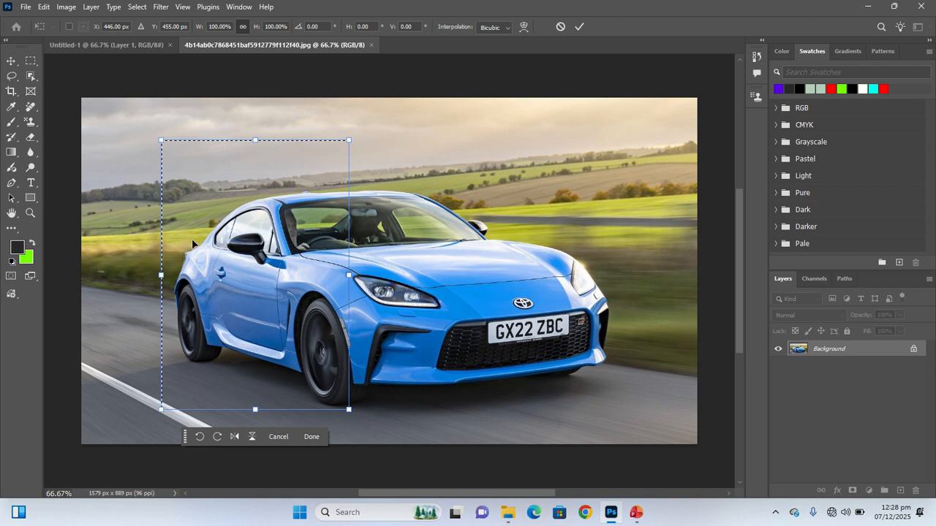
{"action": "left_click", "coordinate": [10, 62]}
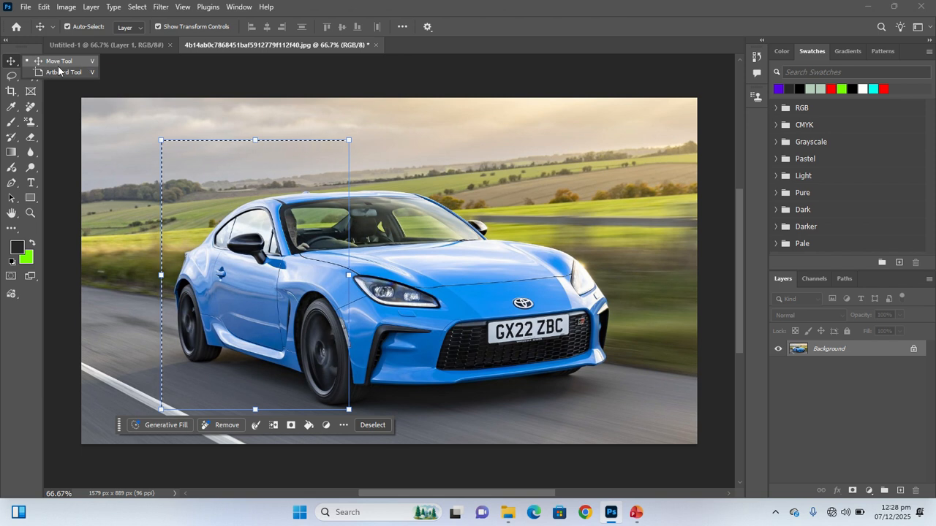
{"action": "left_click", "coordinate": [224, 297]}
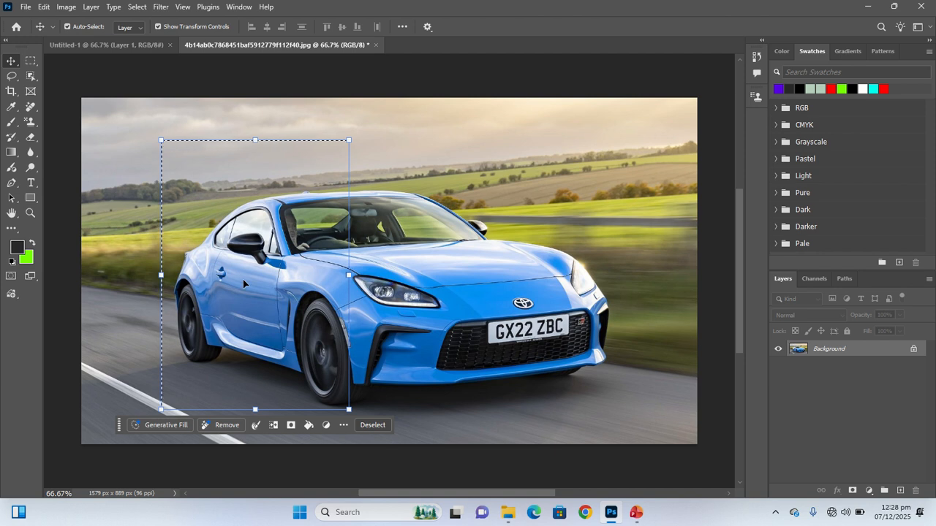
Try moving the selected part of the car across to the front of the car and back within the photo.
{"action": "left_click_drag", "start_coordinate": [244, 284], "coordinate": [458, 286]}
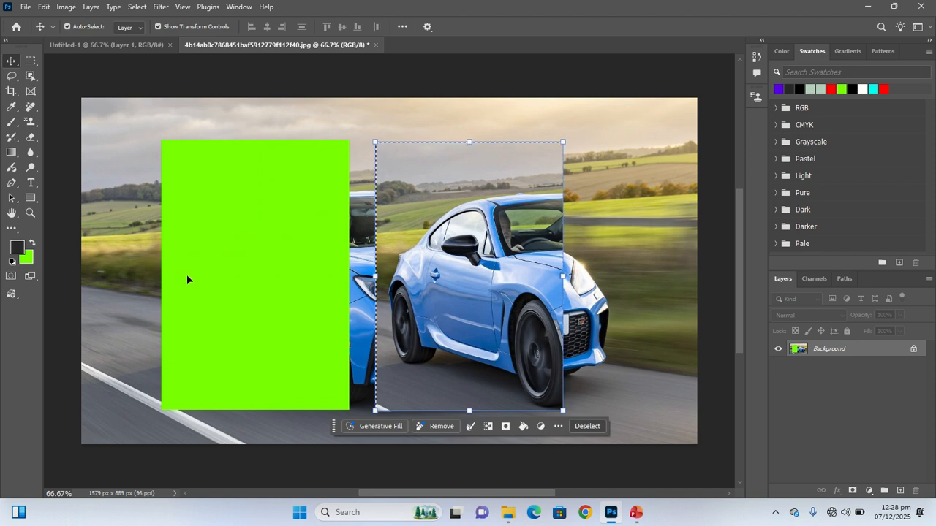
{"action": "left_click_drag", "start_coordinate": [482, 293], "coordinate": [318, 302]}
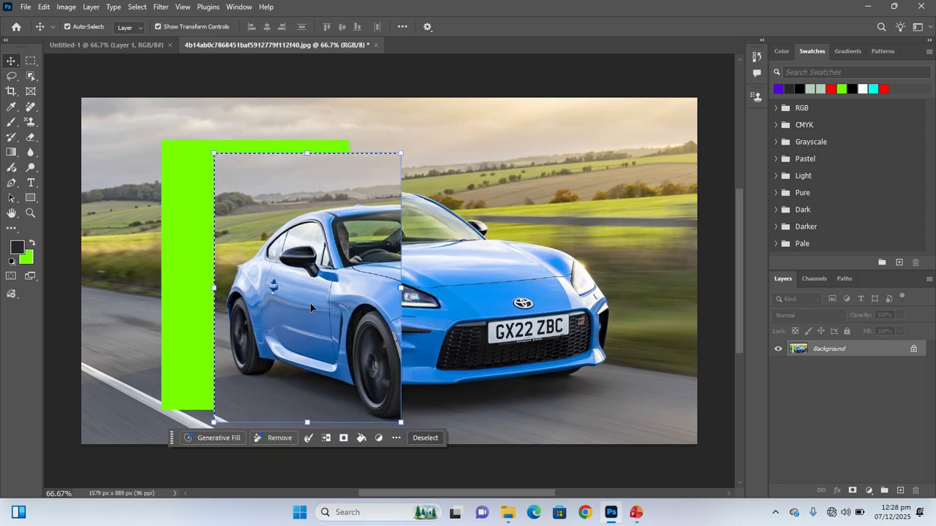
{"action": "left_click", "coordinate": [137, 44]}
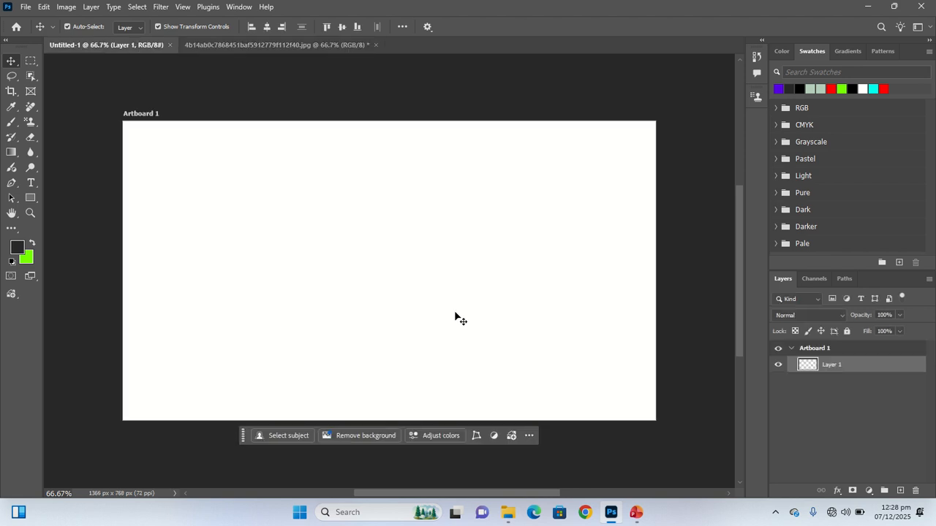
{"action": "left_click", "coordinate": [282, 46]}
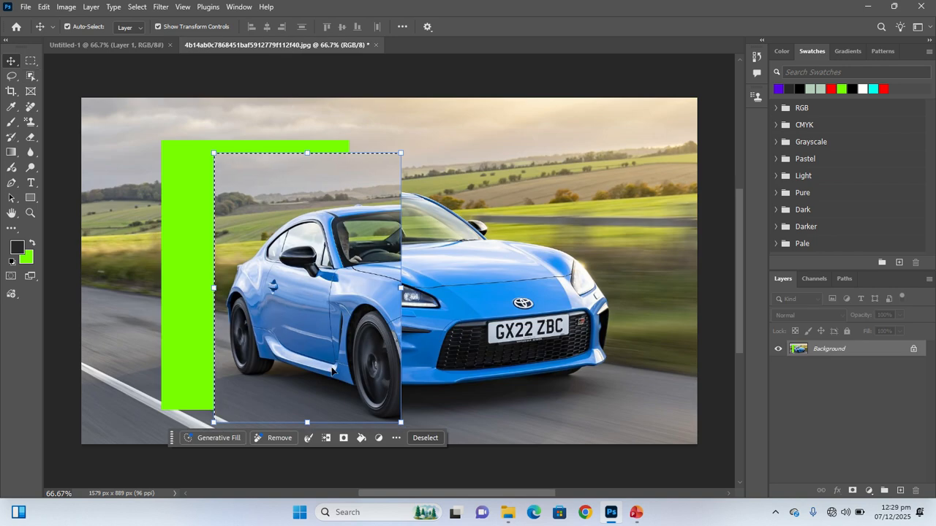
Move the selected part of the car into the Untitled-1 document and place it in the left half of Artboard 1.
{"action": "left_click_drag", "start_coordinate": [331, 372], "coordinate": [150, 48]}
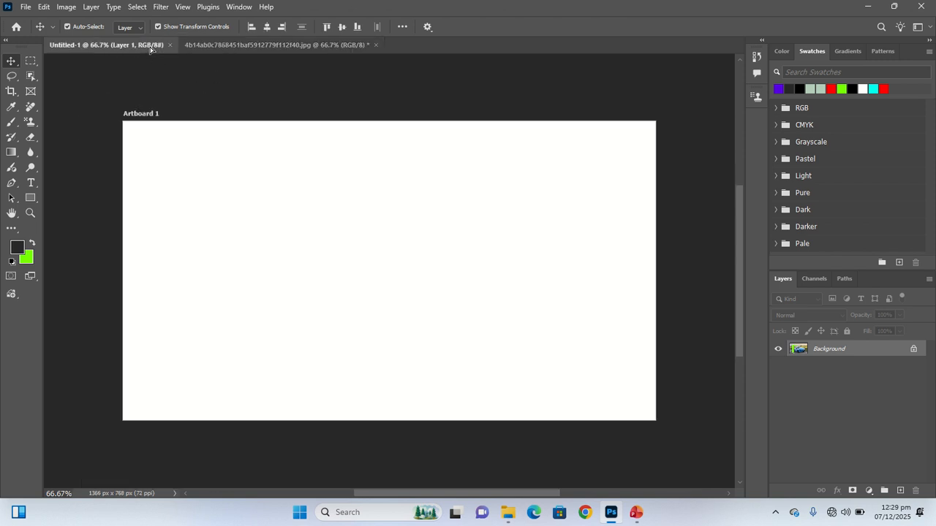
{"action": "left_click_drag", "start_coordinate": [165, 108], "coordinate": [262, 335]}
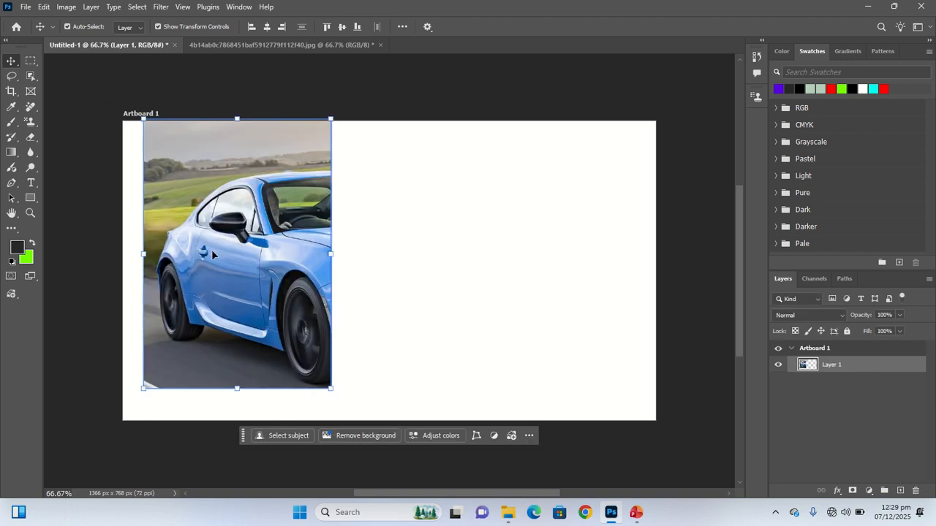
{"action": "left_click_drag", "start_coordinate": [212, 254], "coordinate": [271, 265]}
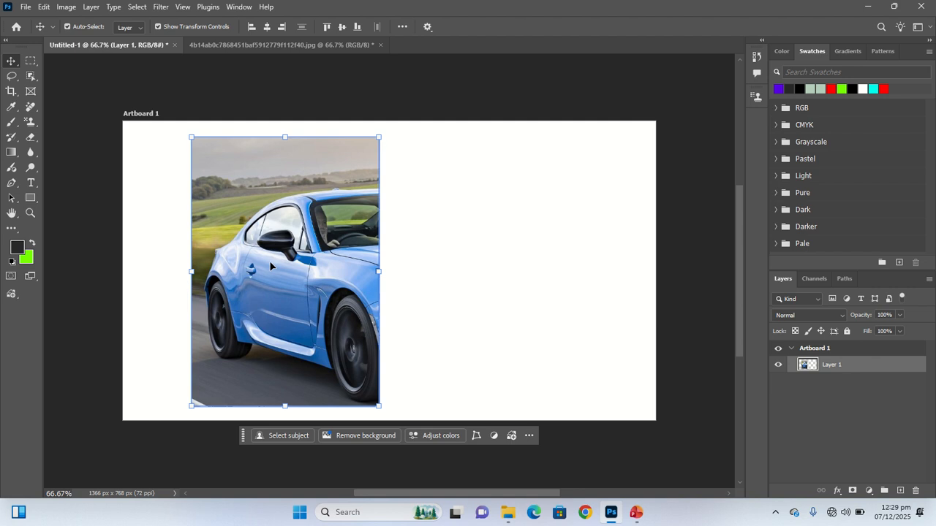
{"action": "left_click_drag", "start_coordinate": [285, 205], "coordinate": [268, 302]}
Return to the car photo and clear the rectangular selection.
{"action": "left_click", "coordinate": [304, 45]}
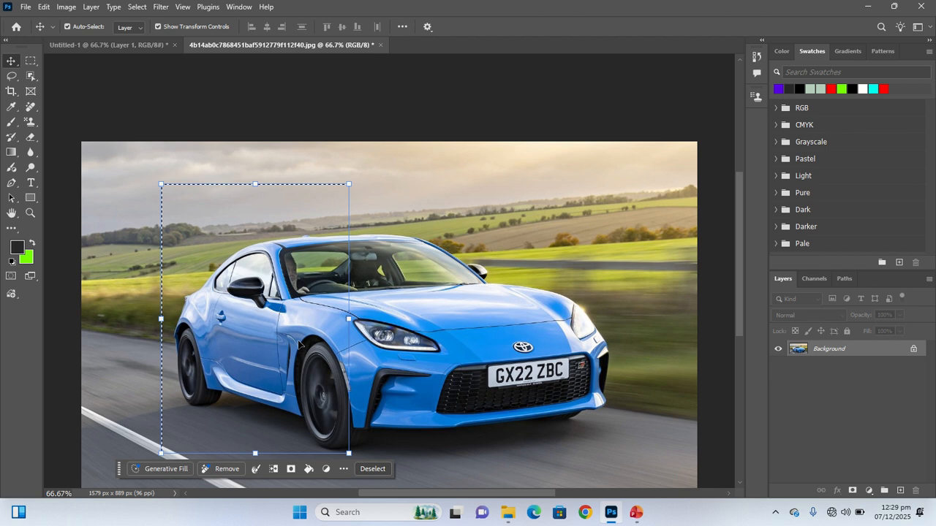
{"action": "left_click_drag", "start_coordinate": [299, 344], "coordinate": [366, 316]}
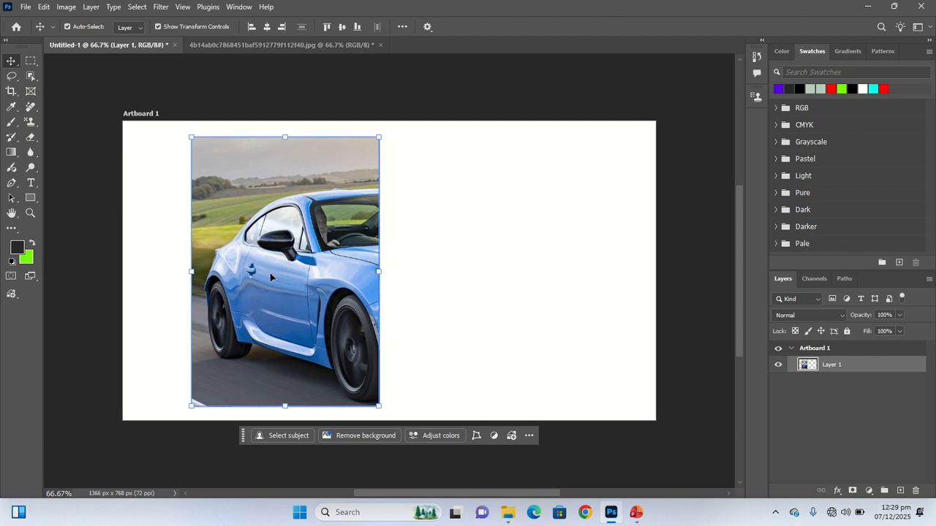
{"action": "left_click", "coordinate": [247, 44]}
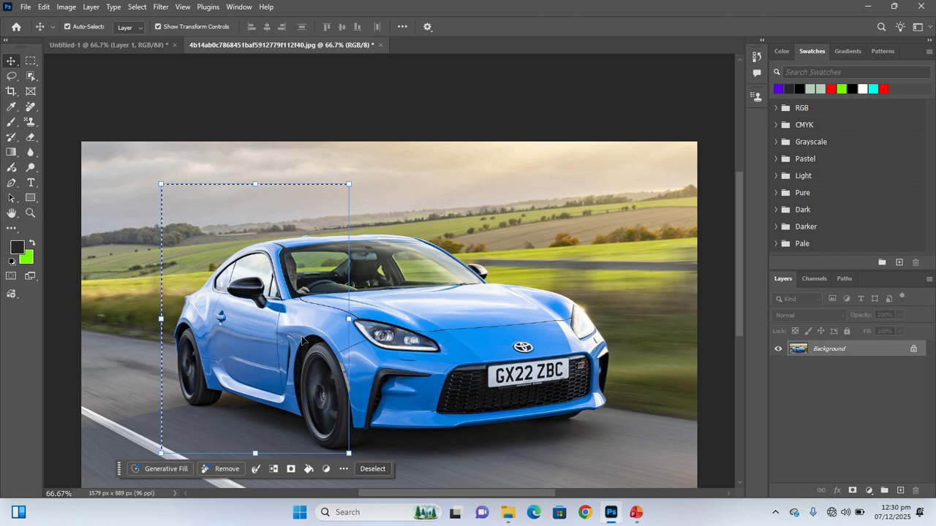
{"action": "key", "text": "ctrl"}
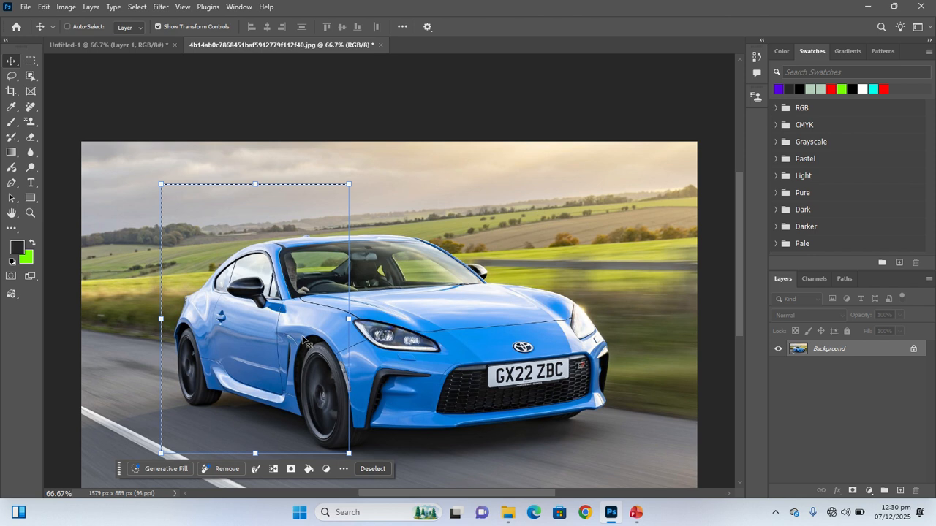
{"action": "key", "text": "ctrl+d"}
Convert the locked Background to a normal layer by moving it, and realign the photo with the canvas.
{"action": "scroll", "coordinate": [331, 344], "scroll_direction": "down", "scroll_amount": 2}
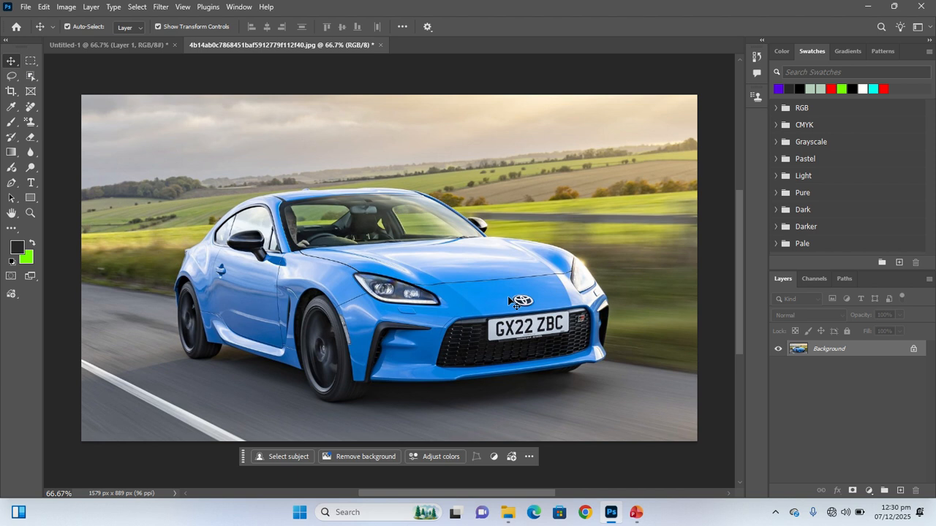
{"action": "left_click_drag", "start_coordinate": [510, 302], "coordinate": [450, 299]}
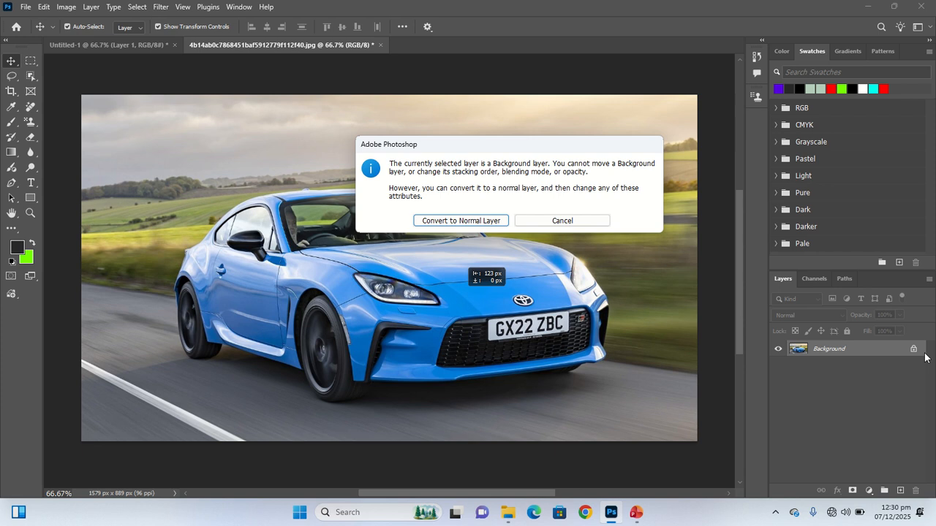
{"action": "left_click", "coordinate": [482, 220]}
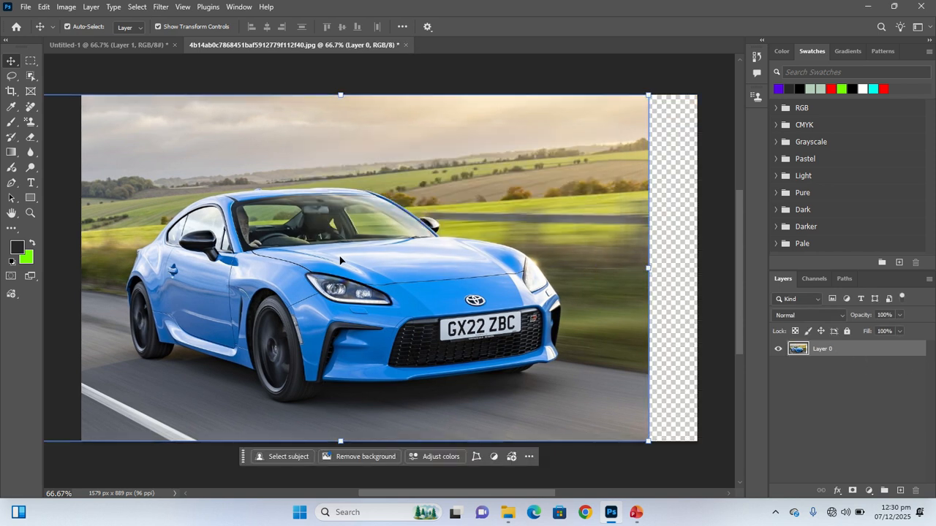
{"action": "left_click_drag", "start_coordinate": [488, 301], "coordinate": [510, 281]}
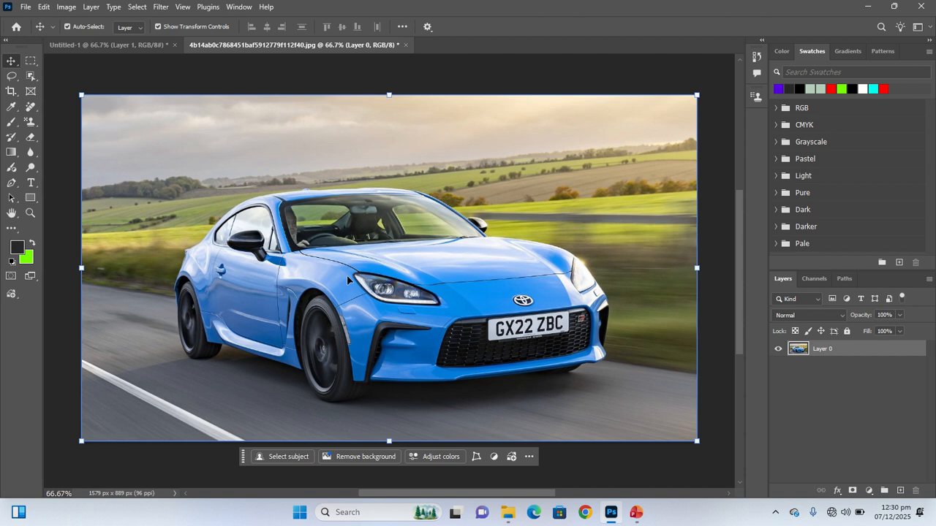
{"action": "left_click", "coordinate": [11, 122]}
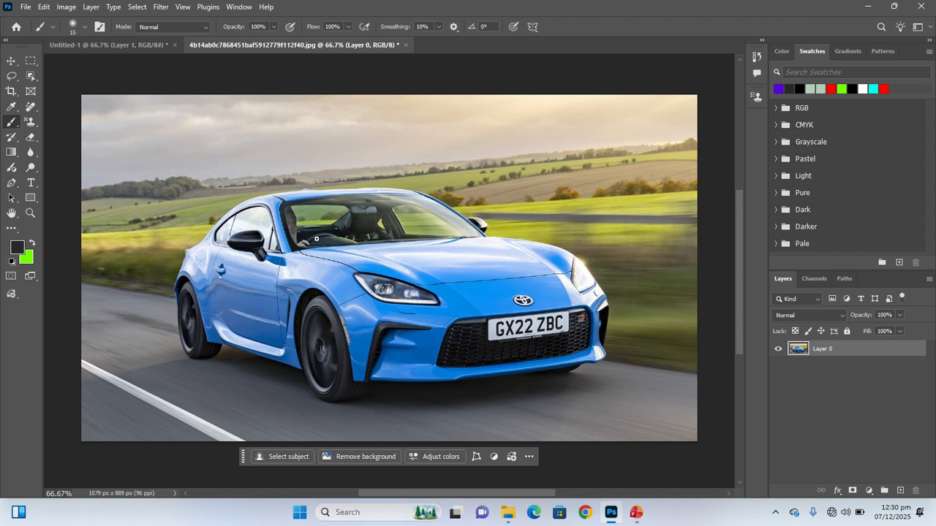
{"action": "key", "text": "v"}
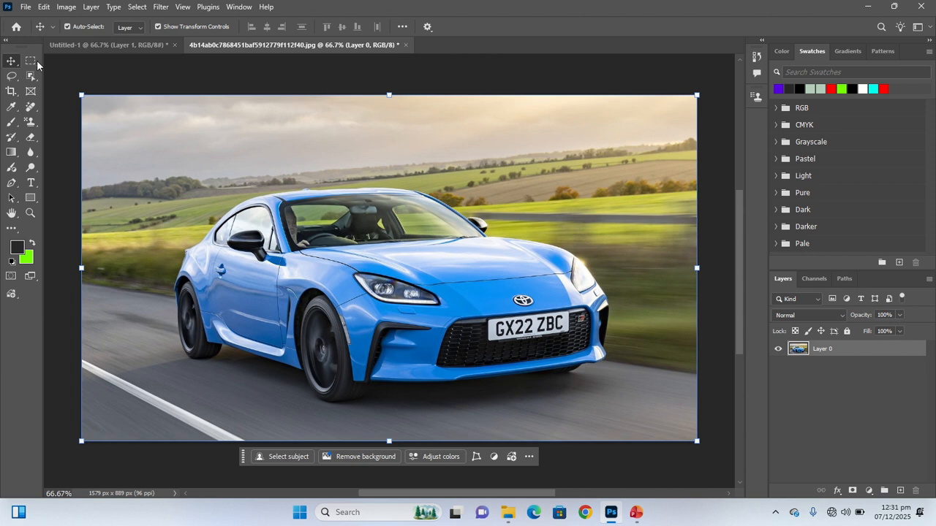
View the Untitled-1 artboard zoomed out to 33.33% and the Move tool's variants, and go back to the car photo.
{"action": "left_click", "coordinate": [119, 50]}
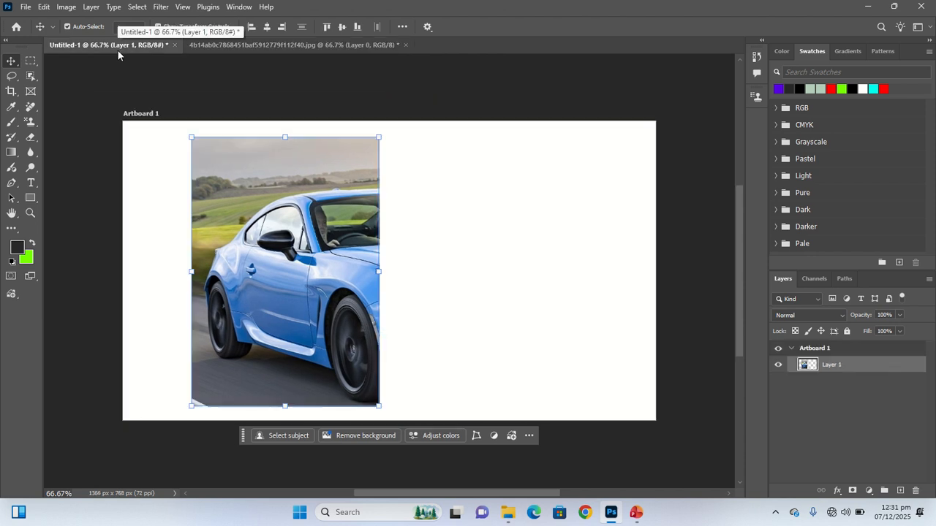
{"action": "key", "text": "ctrl"}
{"action": "key", "text": "ctrl+plus"}
{"action": "key", "text": "ctrl+minus"}
{"action": "key", "text": "ctrl+minus"}
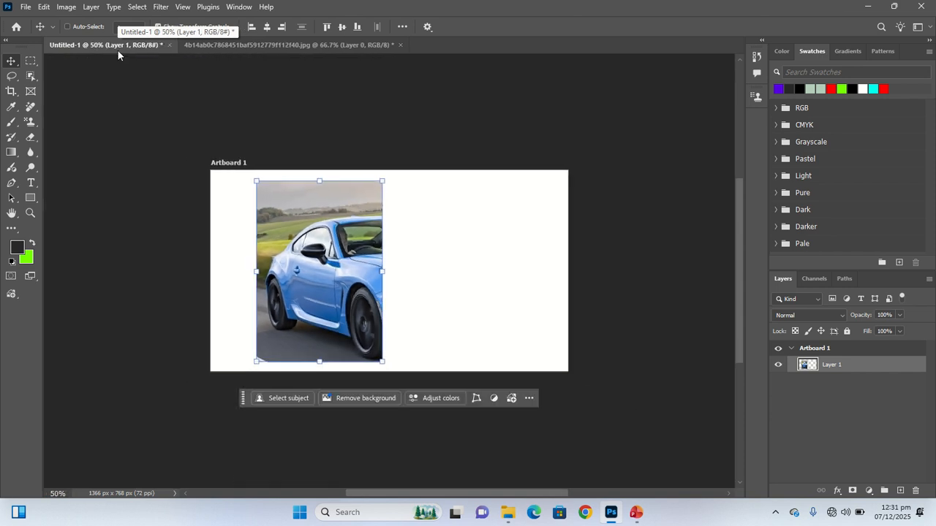
{"action": "key", "text": "ctrl+minus"}
{"action": "right_click", "coordinate": [5, 65]}
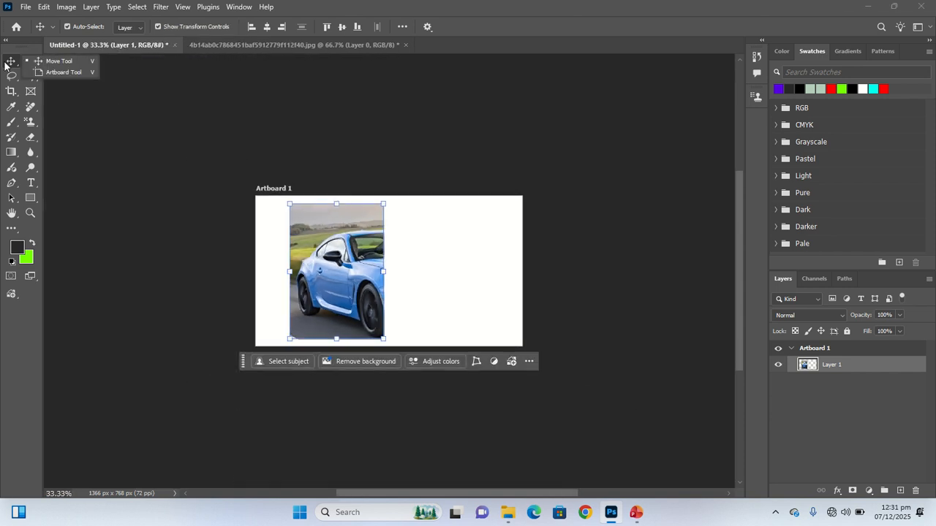
{"action": "left_click", "coordinate": [242, 42]}
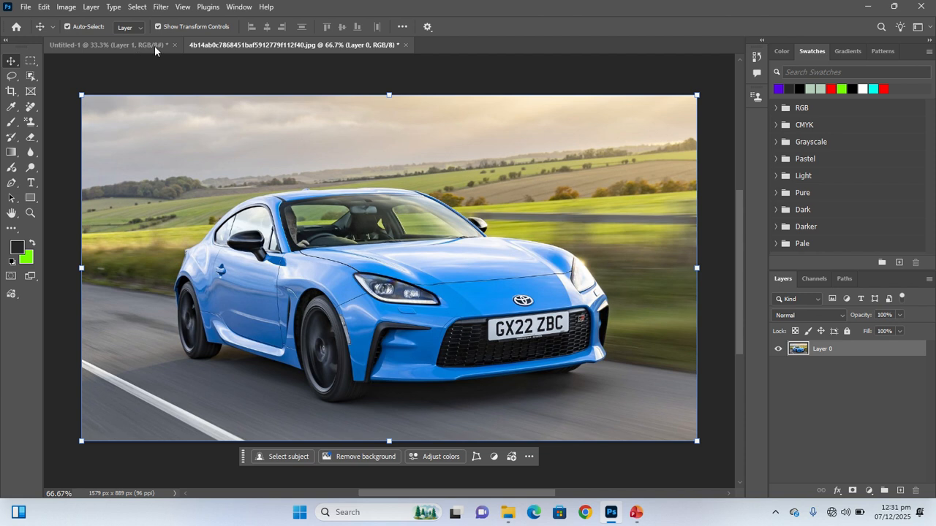
Compare the cropped car piece on the Untitled-1 artboard with the full car photo, finishing in the Untitled-1 document.
{"action": "left_click", "coordinate": [154, 45]}
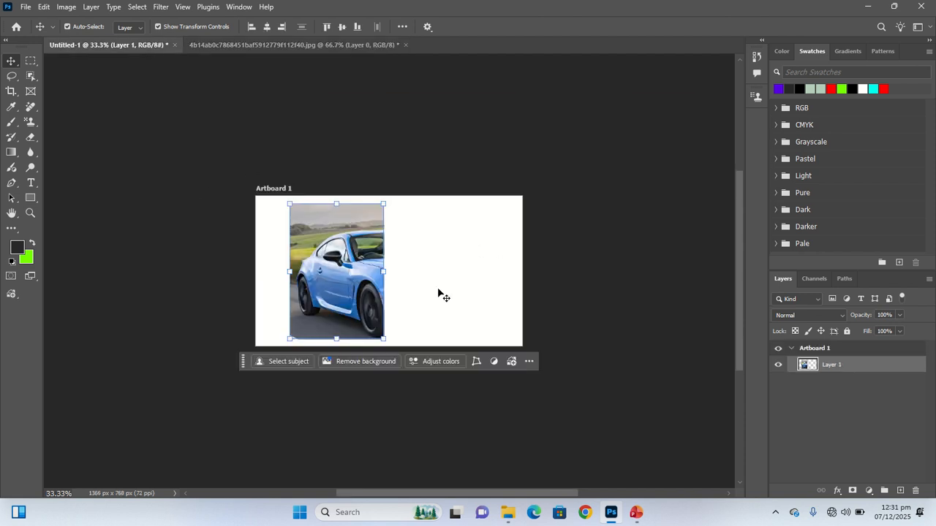
{"action": "left_click", "coordinate": [342, 44]}
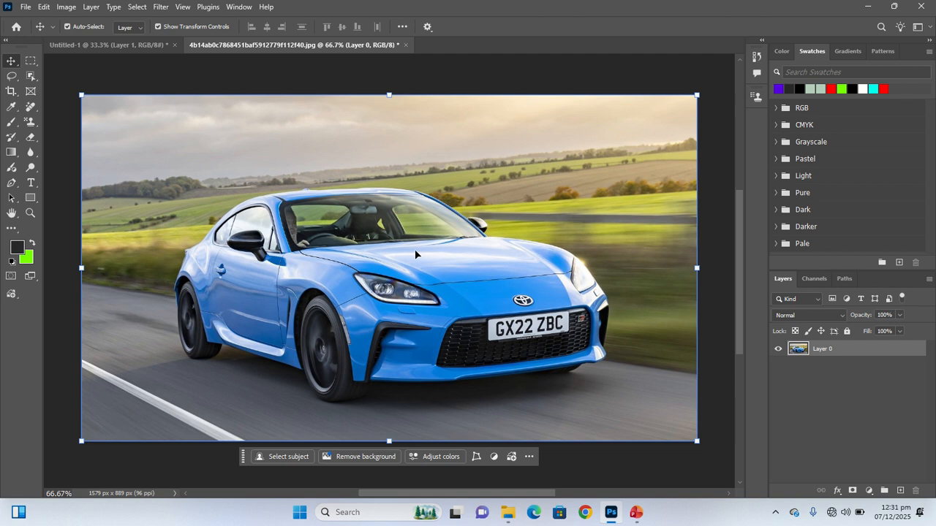
{"action": "left_click", "coordinate": [126, 45]}
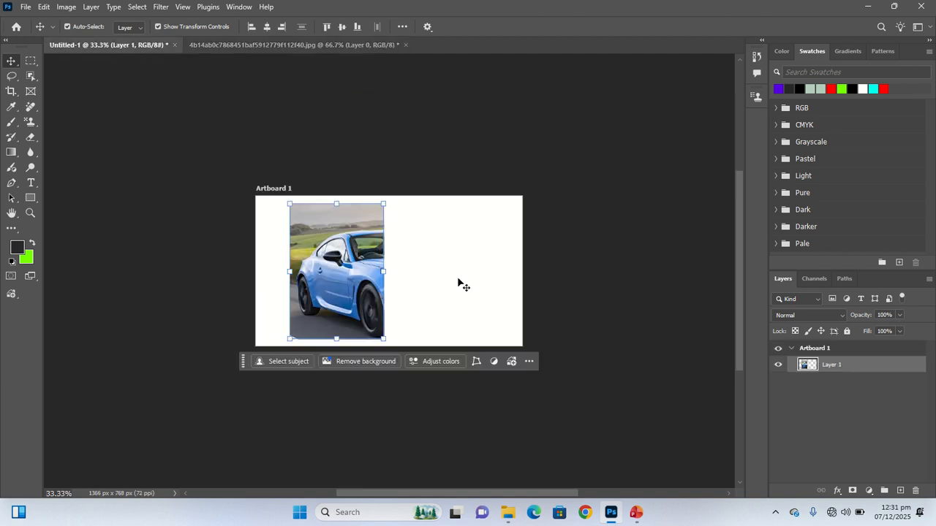
{"action": "left_click", "coordinate": [293, 45]}
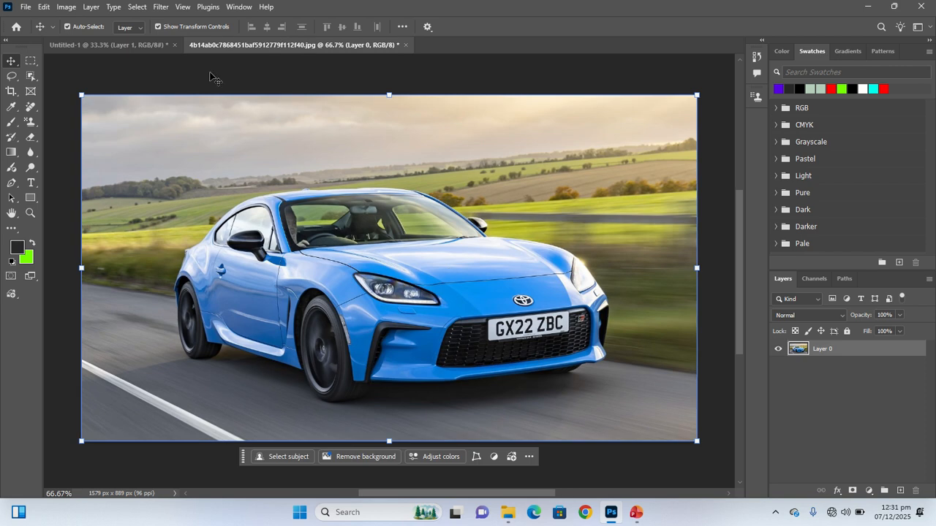
{"action": "left_click", "coordinate": [160, 49]}
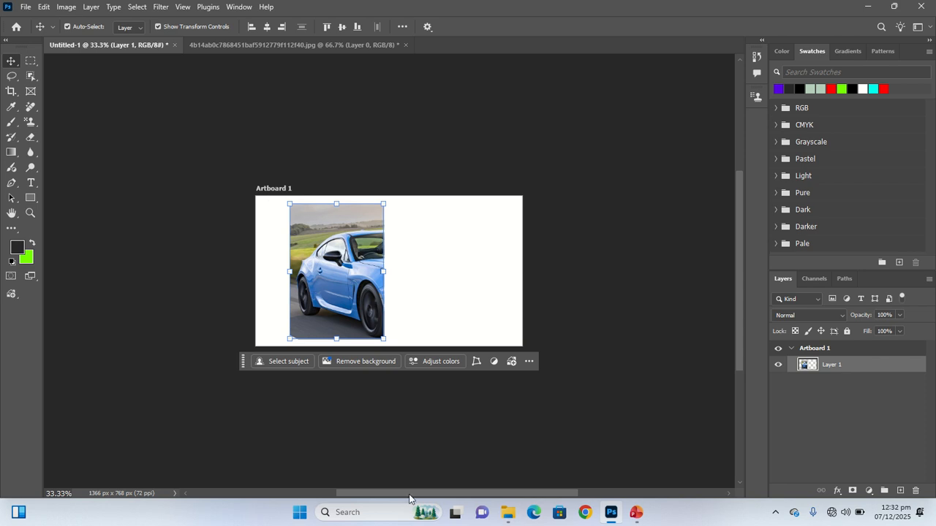
Use the Artboard tool to add a 1366 x 768 px artboard to the right of Artboard 1, and dismiss its properties.
{"action": "left_click_drag", "start_coordinate": [410, 496], "coordinate": [468, 499]}
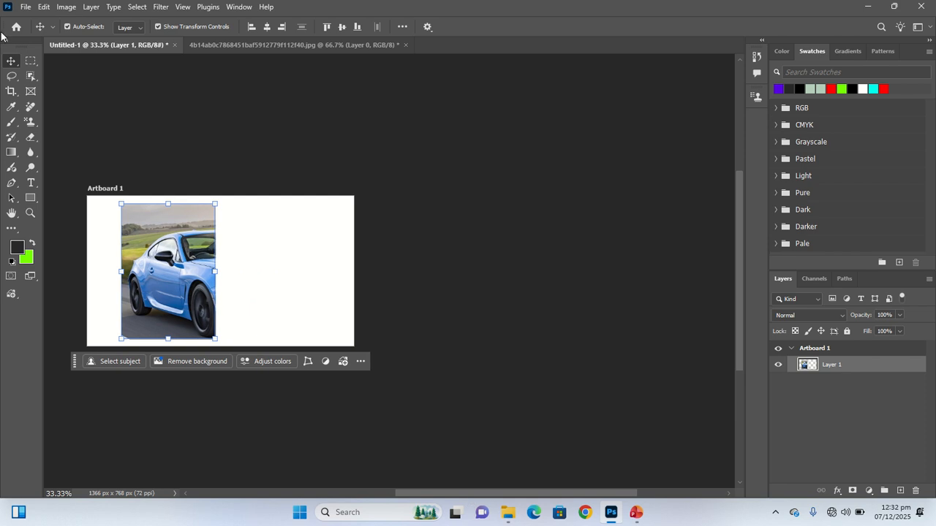
{"action": "right_click", "coordinate": [15, 63]}
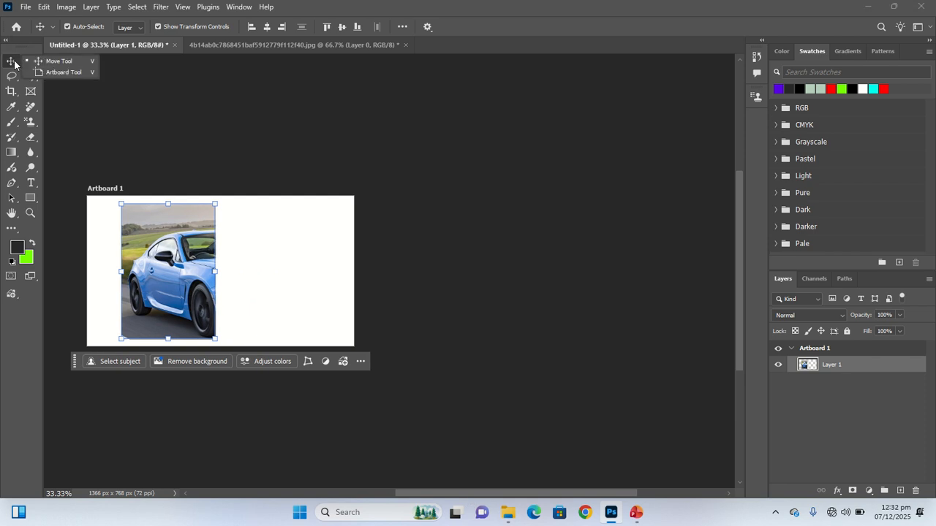
{"action": "left_click", "coordinate": [74, 75]}
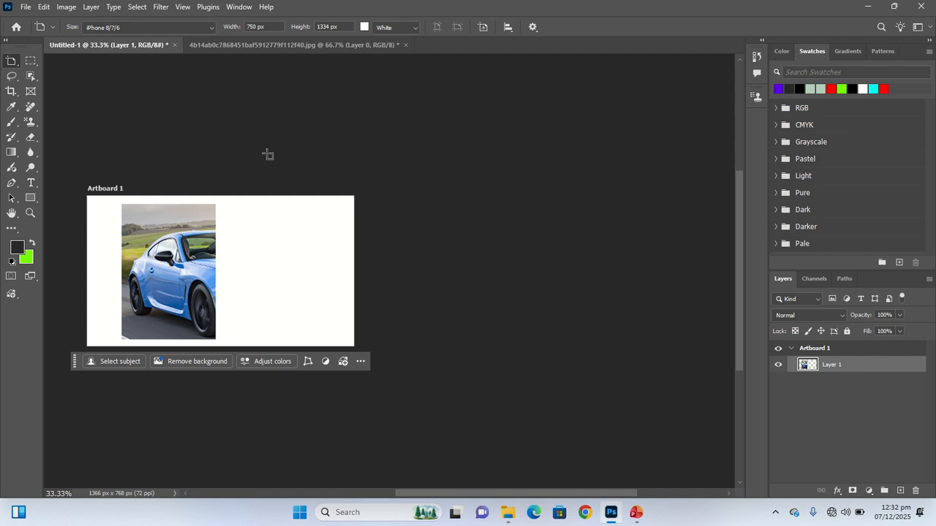
{"action": "left_click", "coordinate": [812, 350]}
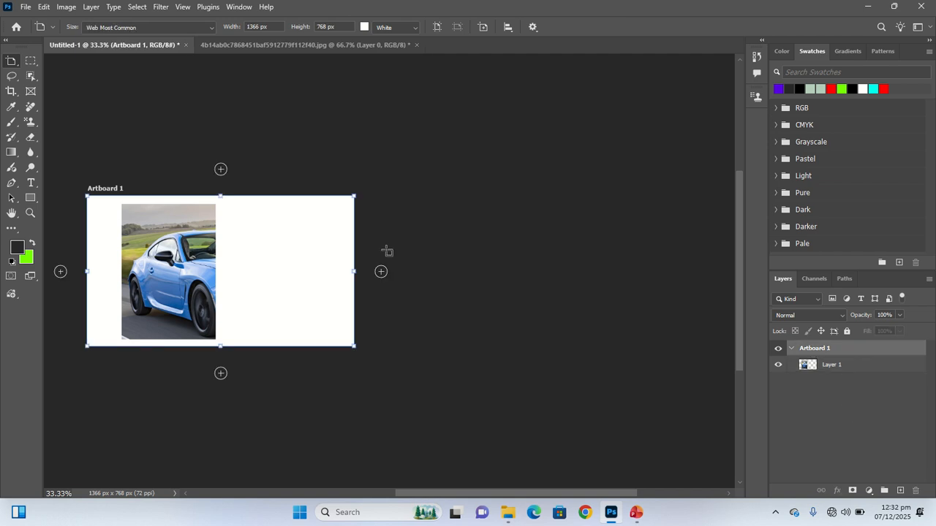
{"action": "left_click", "coordinate": [831, 365]}
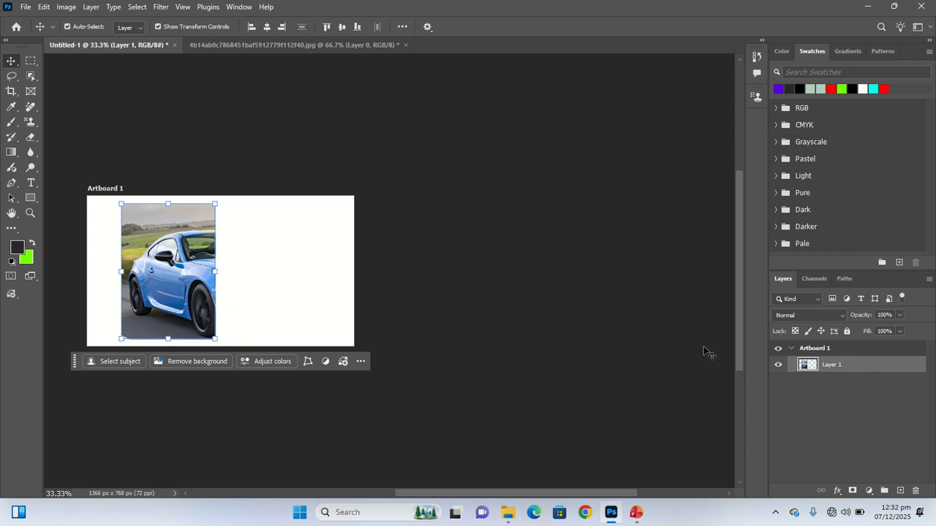
{"action": "left_click", "coordinate": [811, 350]}
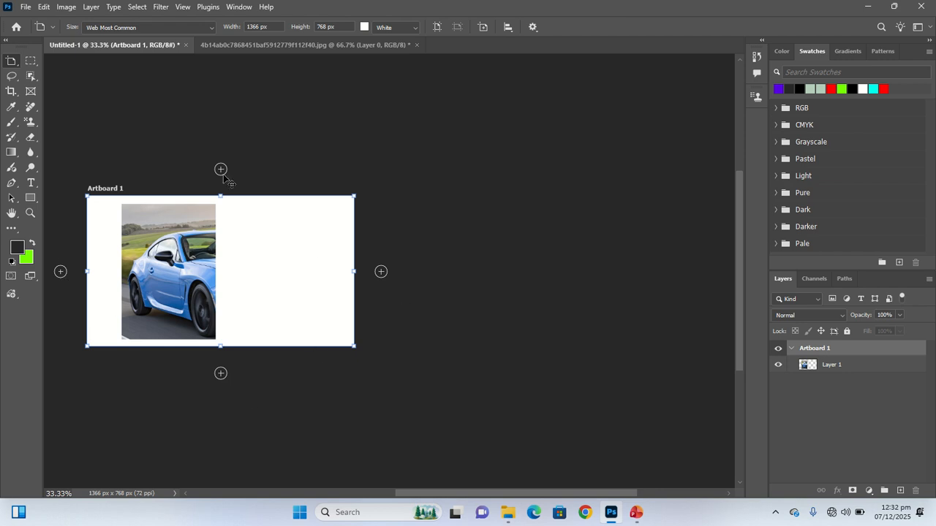
{"action": "left_click", "coordinate": [383, 275]}
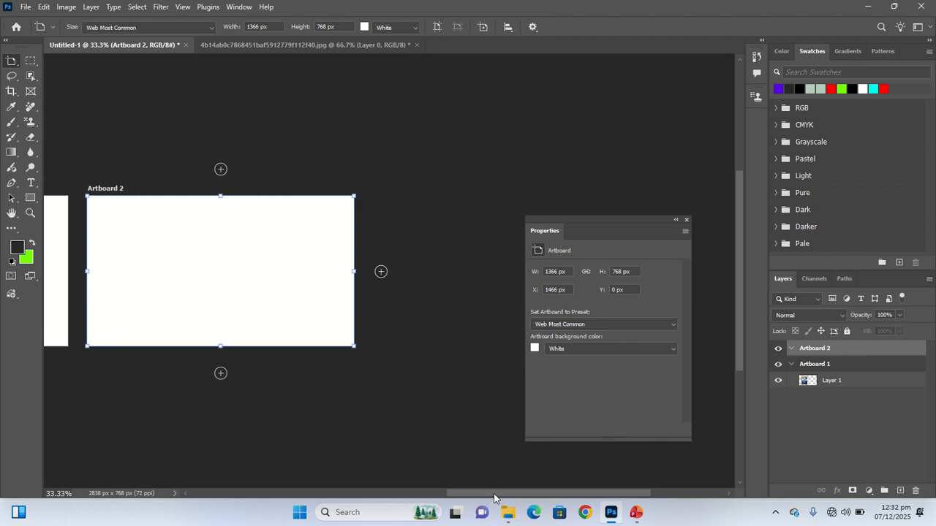
{"action": "left_click_drag", "start_coordinate": [431, 490], "coordinate": [398, 489]}
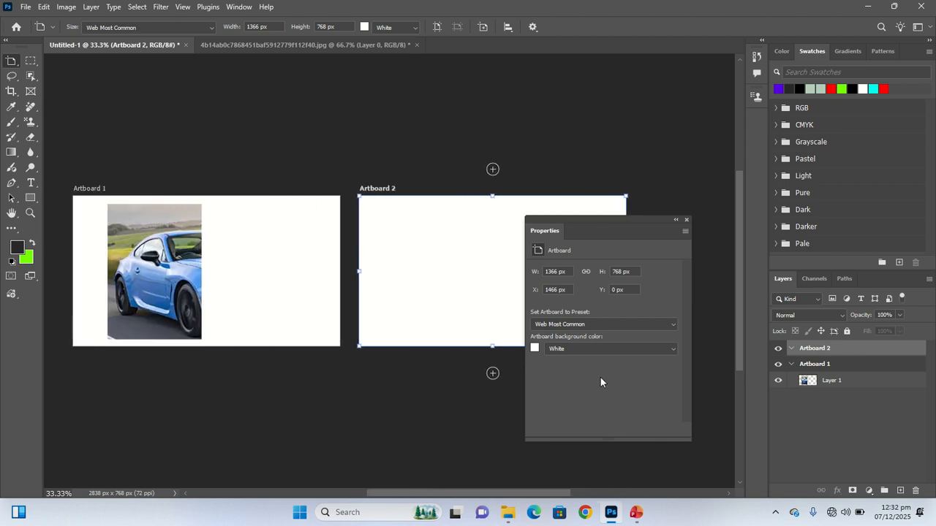
{"action": "left_click", "coordinate": [686, 220]}
Reselect Artboard 2 and add a new artboard of the same size directly below it.
{"action": "key", "text": "v"}
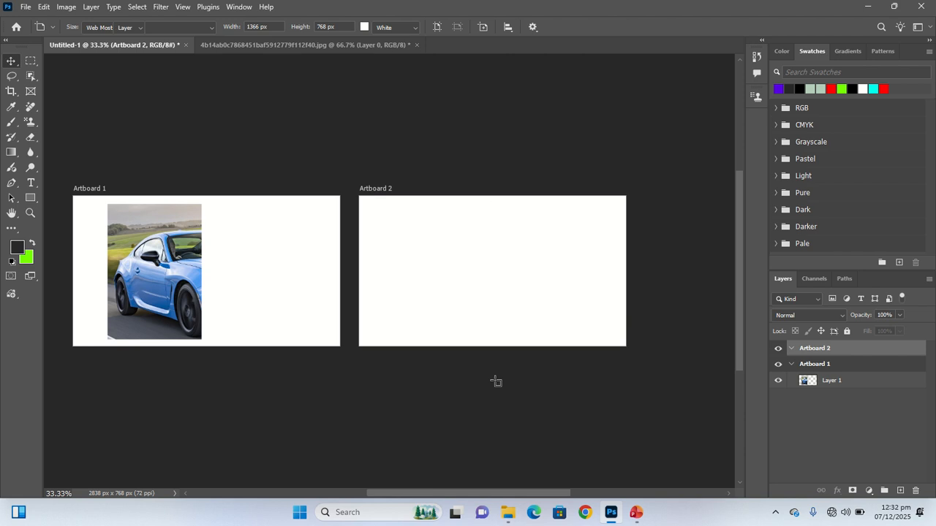
{"action": "left_click_drag", "start_coordinate": [496, 381], "coordinate": [642, 359]}
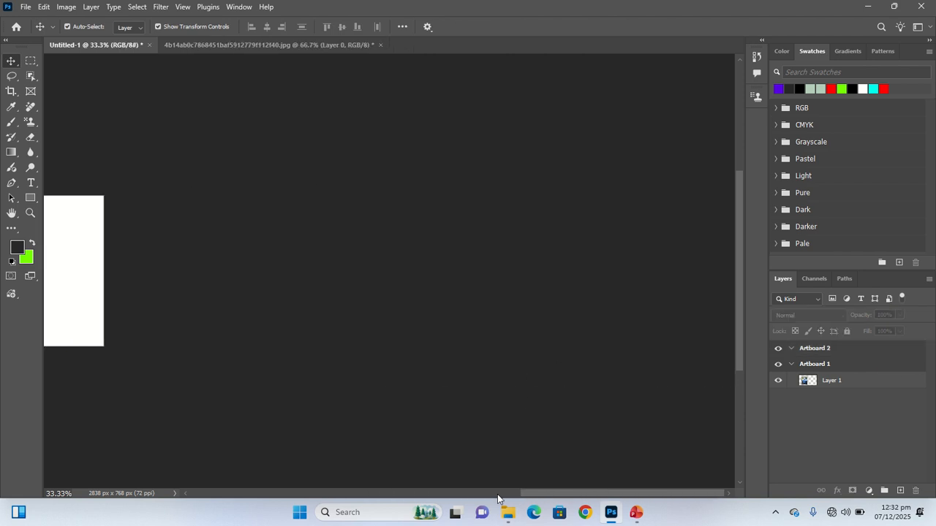
{"action": "left_click_drag", "start_coordinate": [498, 497], "coordinate": [391, 451]}
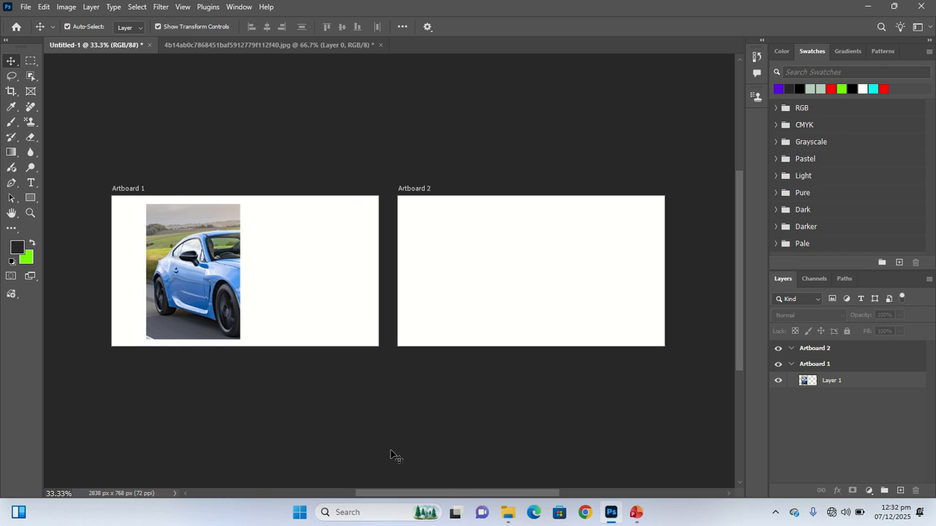
{"action": "left_click", "coordinate": [422, 197]}
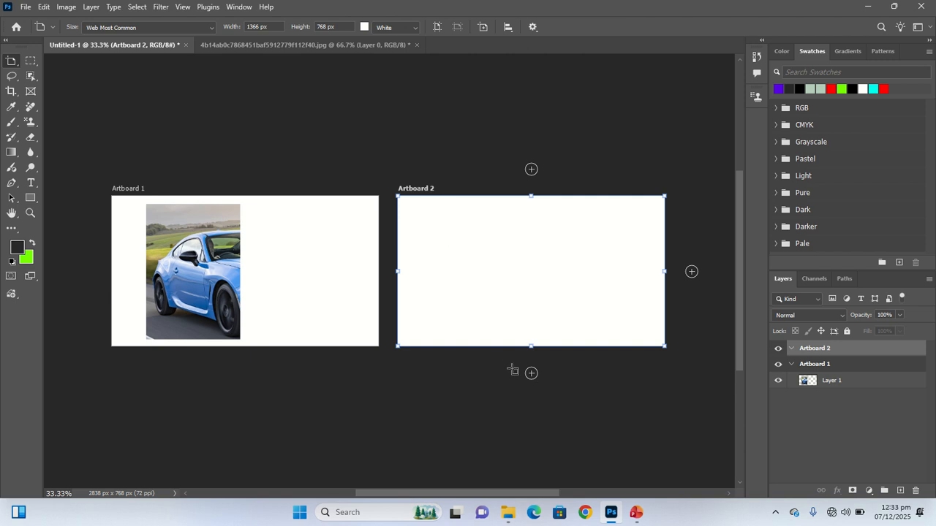
{"action": "left_click", "coordinate": [531, 374]}
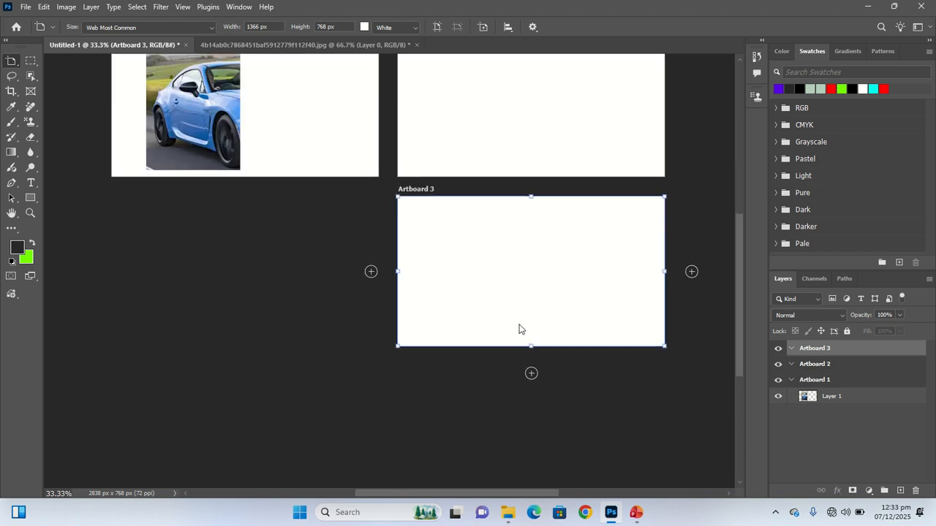
Add three more artboards: one to the left of Artboard 3, one below that, and one to the left of the latter.
{"action": "left_click", "coordinate": [372, 271]}
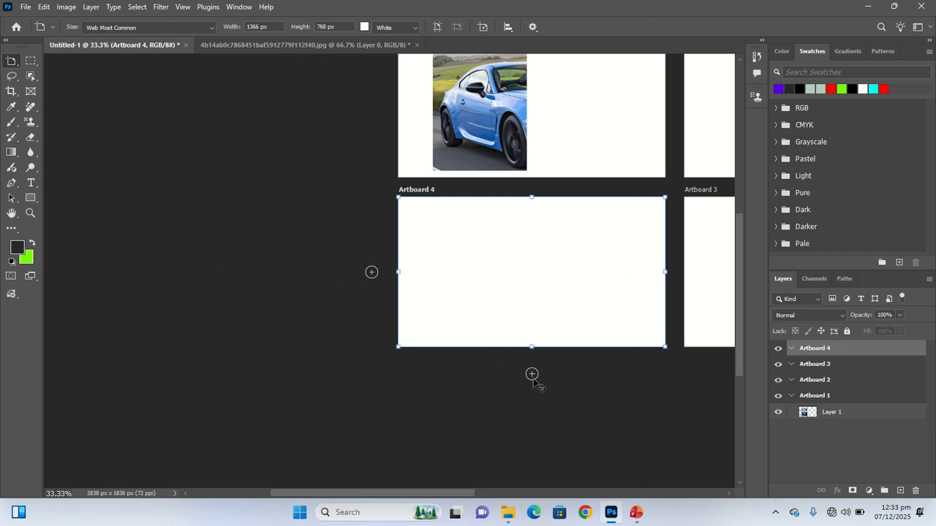
{"action": "left_click", "coordinate": [531, 374]}
{"action": "left_click", "coordinate": [372, 272]}
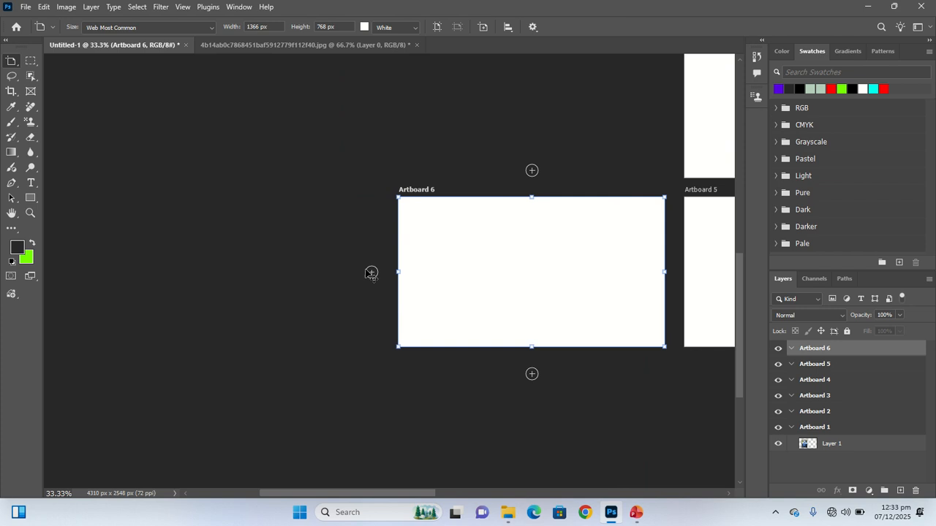
Stack two new artboards above Artboard 6 to fill the column to the left of Artboards 1 and 4.
{"action": "key", "text": "ctrl+minus"}
{"action": "key", "text": "ctrl+minus"}
{"action": "key", "text": "ctrl+minus"}
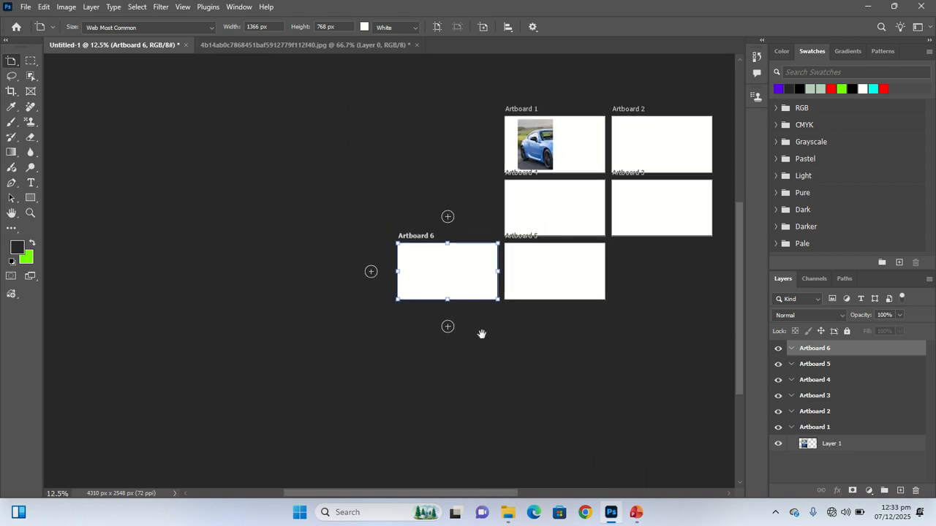
{"action": "left_click_drag", "start_coordinate": [495, 339], "coordinate": [379, 351]}
{"action": "left_click_drag", "start_coordinate": [354, 227], "coordinate": [336, 227]}
{"action": "left_click", "coordinate": [312, 227]}
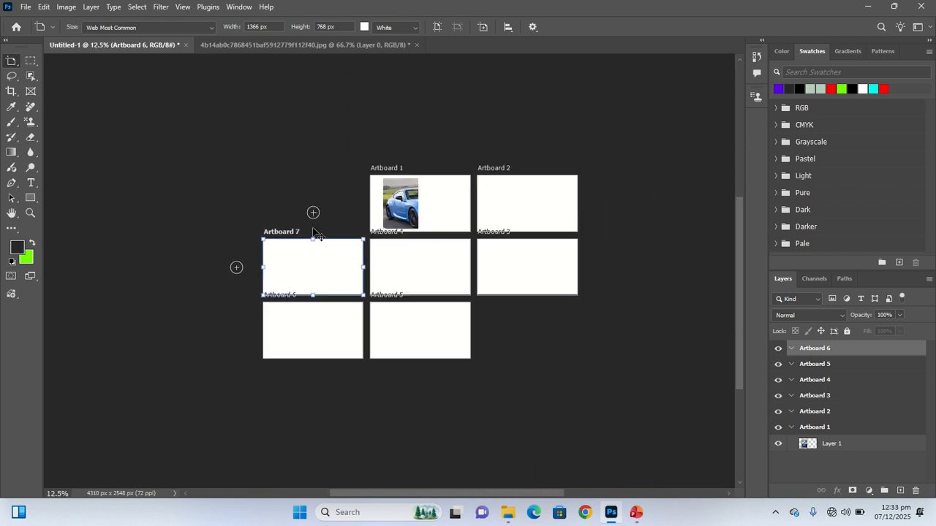
{"action": "left_click", "coordinate": [313, 229]}
Select Artboard 3 and add an artboard below it to complete the three-by-three grid.
{"action": "key", "text": "v"}
{"action": "left_click", "coordinate": [534, 370]}
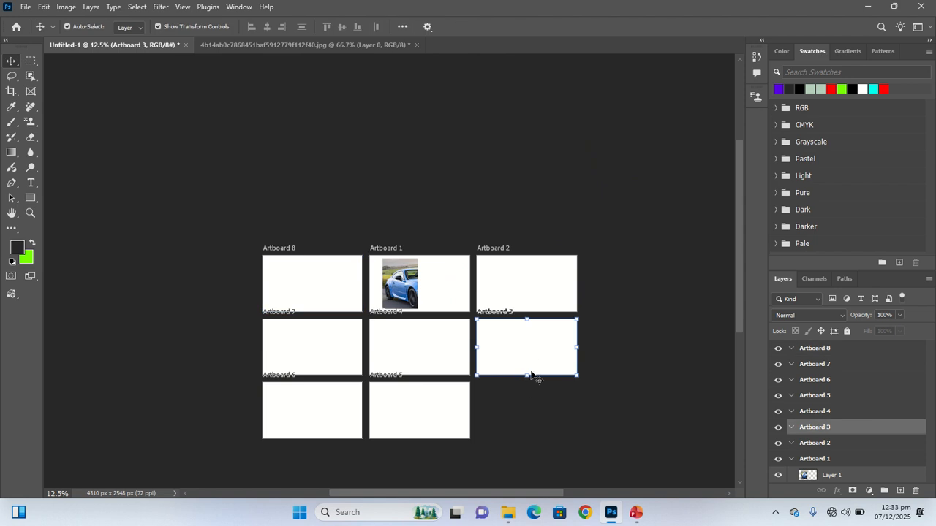
{"action": "key", "text": "shift+v"}
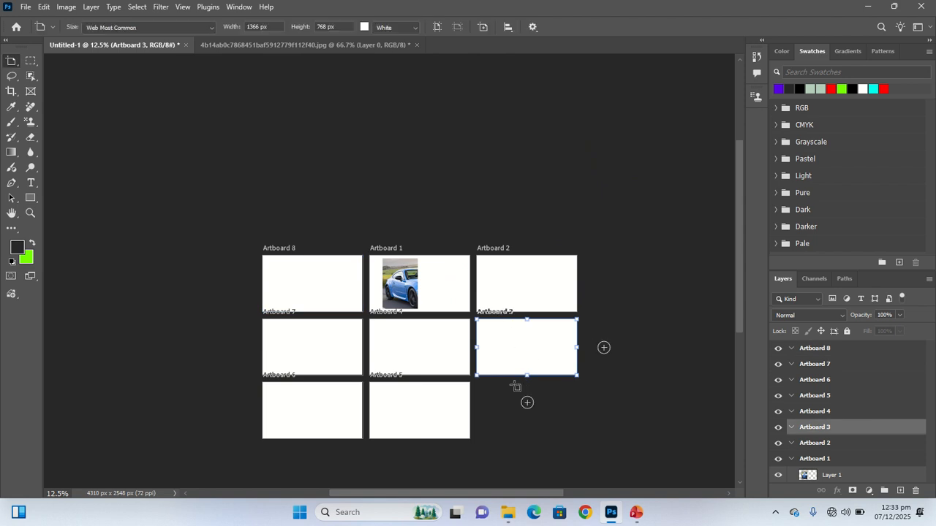
{"action": "left_click", "coordinate": [529, 404]}
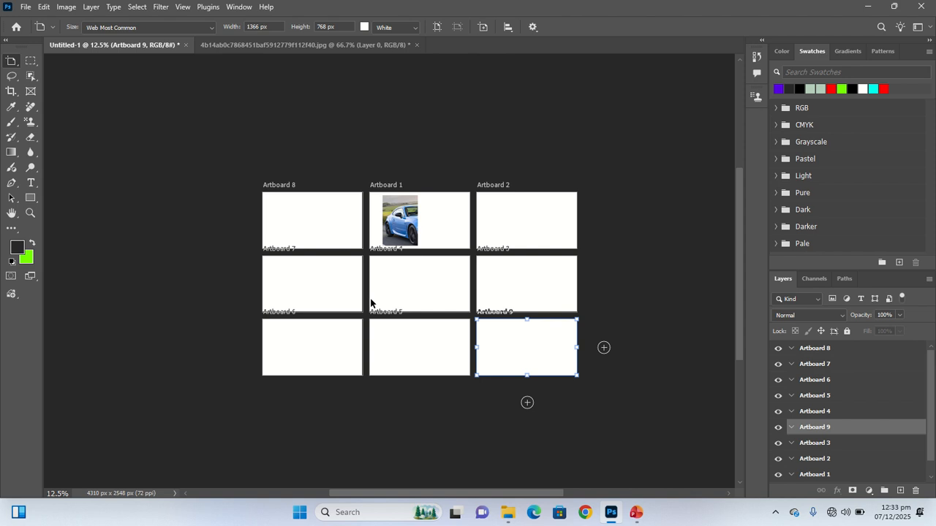
Examine the artboard grid by selecting each artboard in turn from Artboard 8 down to Artboard 2 in the layer list.
{"action": "key", "text": "ctrl+plus"}
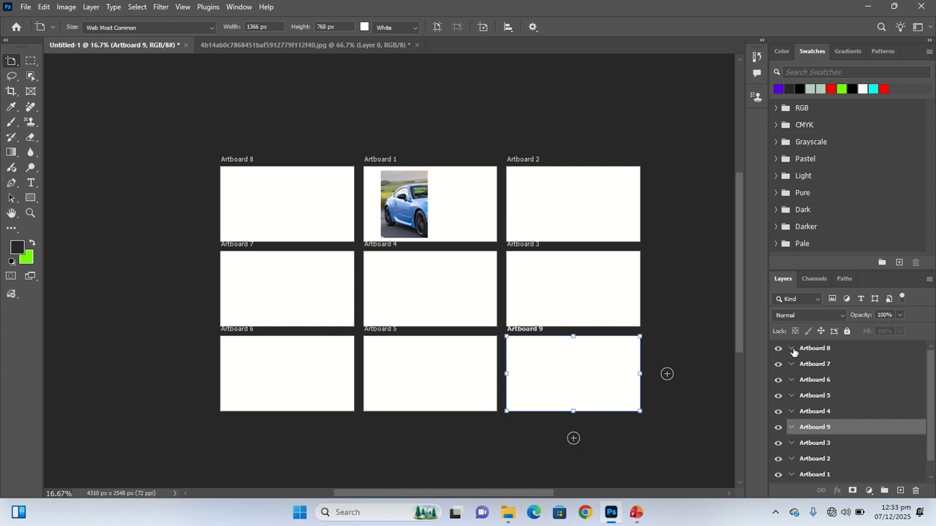
{"action": "left_click", "coordinate": [836, 356]}
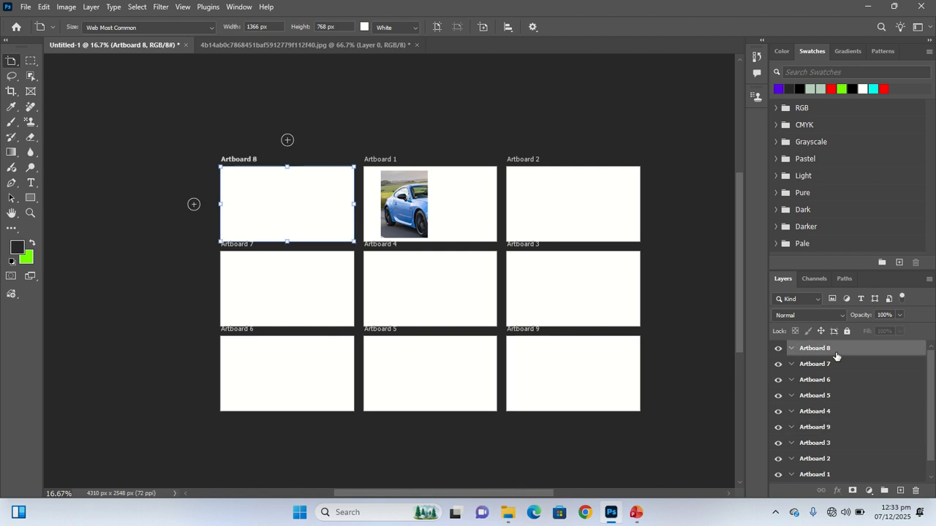
{"action": "left_click", "coordinate": [827, 365]}
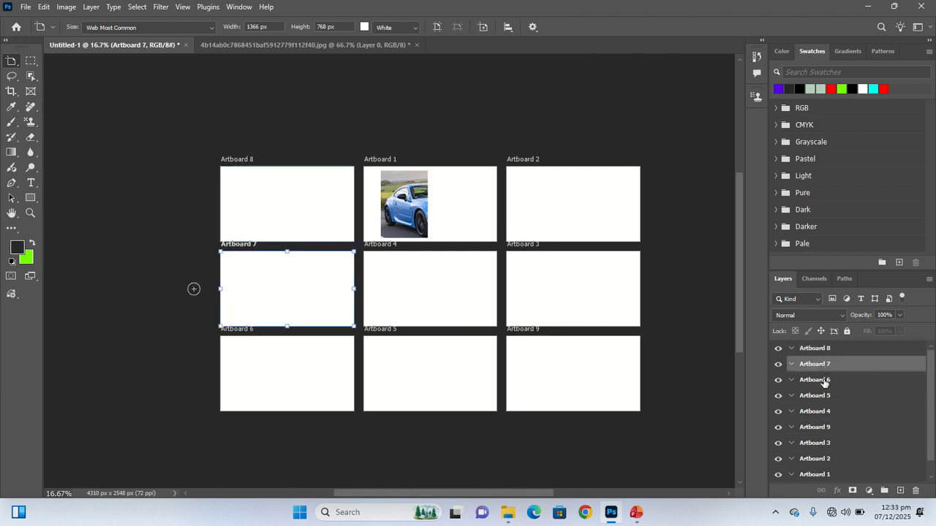
{"action": "double_click", "coordinate": [823, 380]}
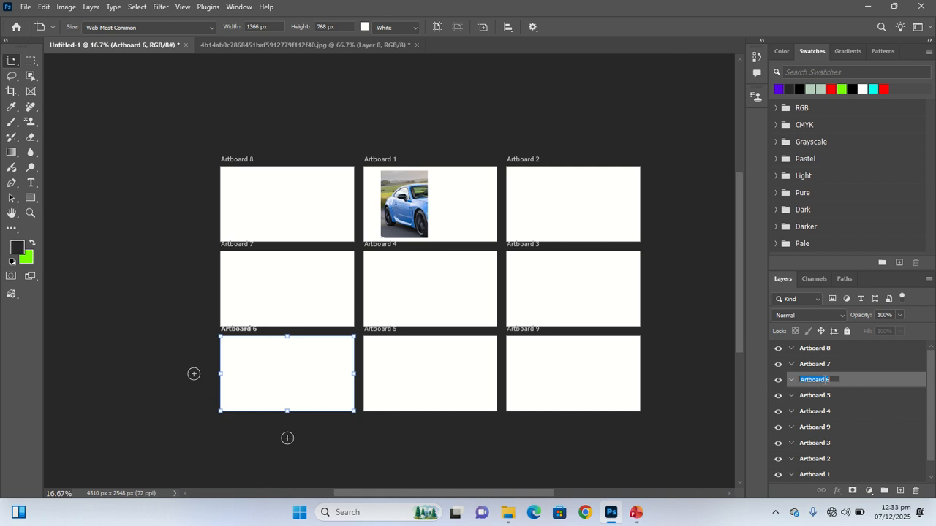
{"action": "left_click", "coordinate": [824, 396]}
{"action": "left_click", "coordinate": [824, 414]}
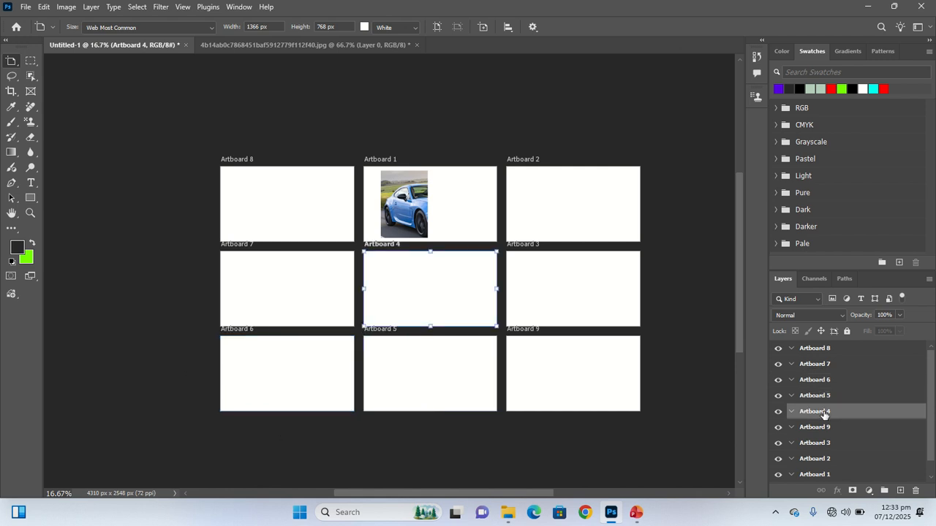
{"action": "left_click", "coordinate": [824, 427]}
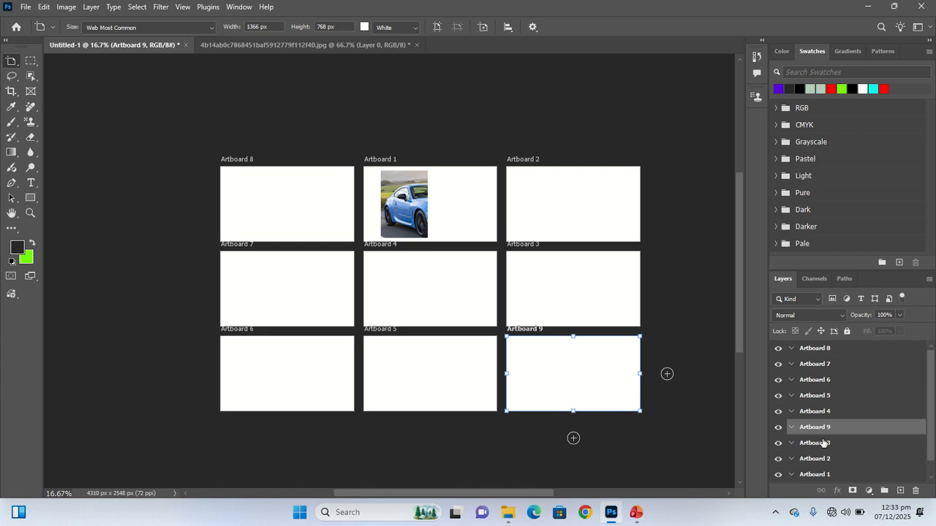
{"action": "left_click", "coordinate": [824, 442]}
{"action": "left_click", "coordinate": [820, 459]}
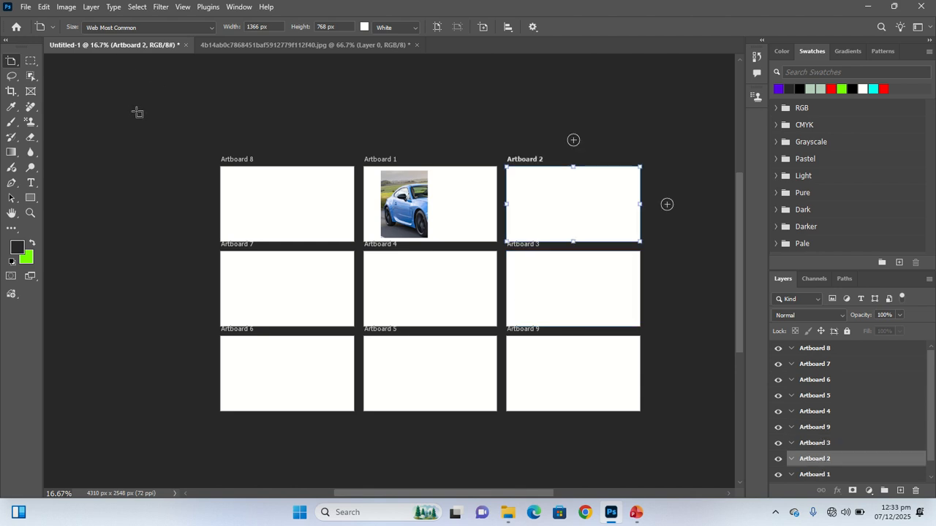
Switch back to the Move tool and display the tools grouped with it.
{"action": "right_click", "coordinate": [17, 67]}
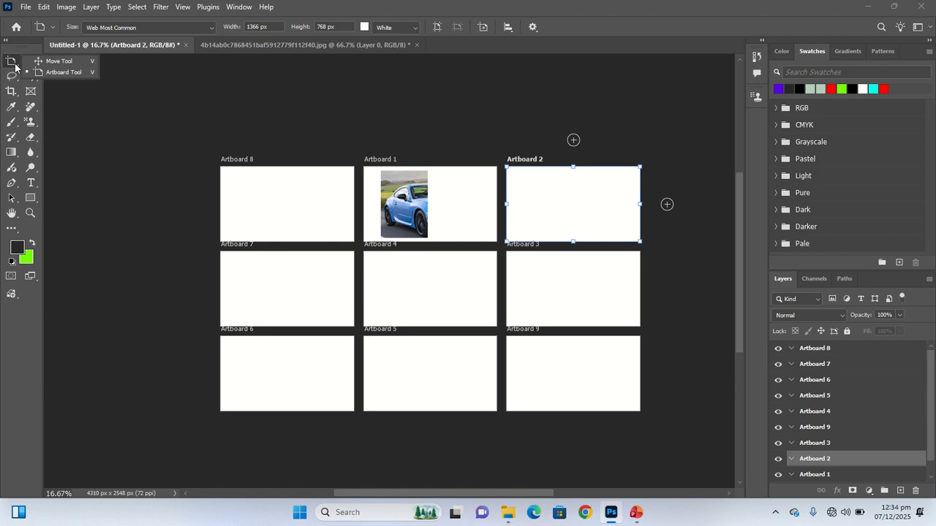
{"action": "left_click", "coordinate": [59, 62]}
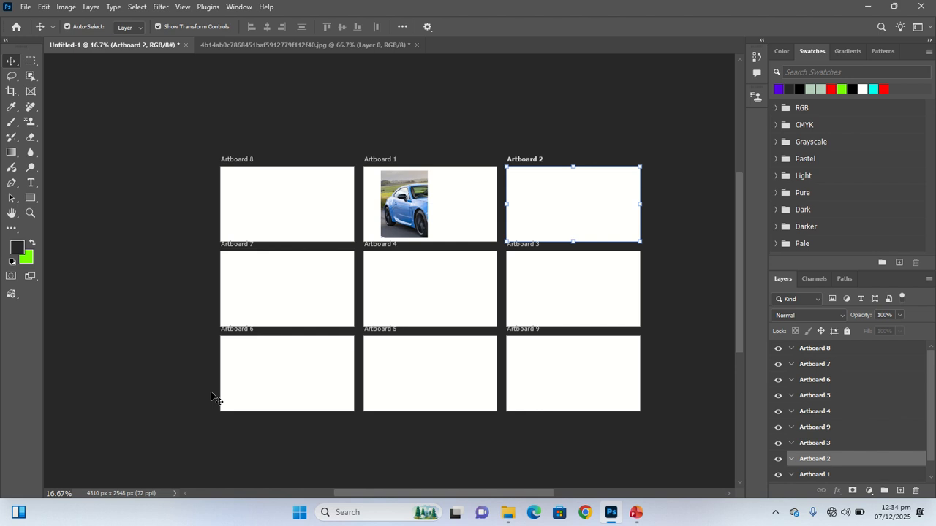
{"action": "right_click", "coordinate": [10, 64]}
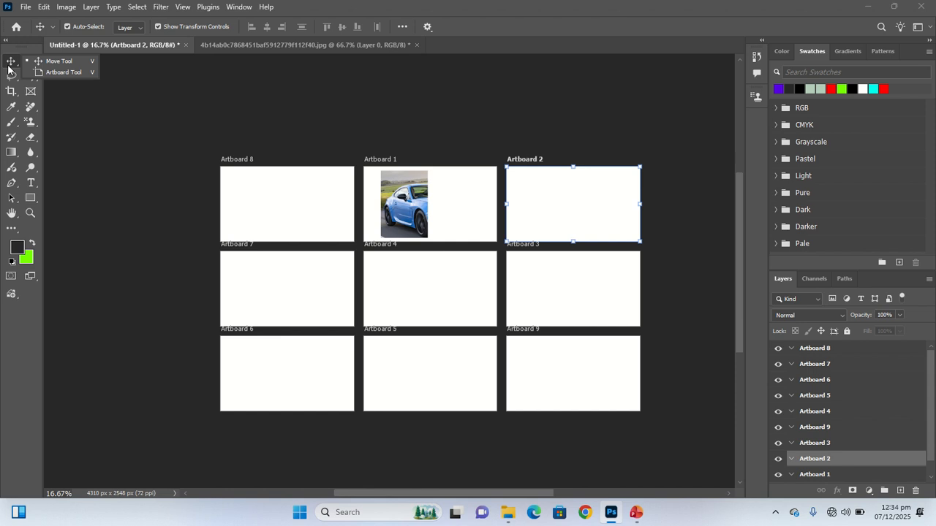